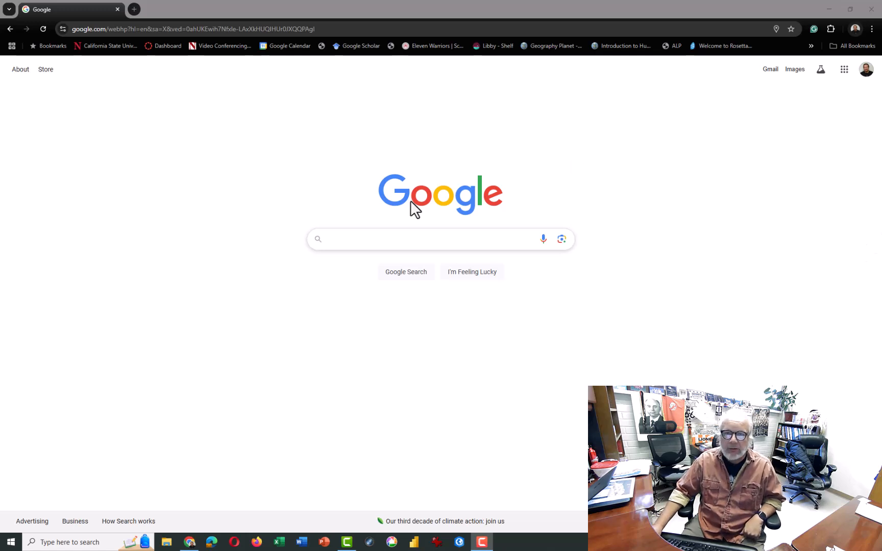
Search Google for "arcgis online" and open the ArcGIS Online Sign In page from the results
left_click(378, 248)
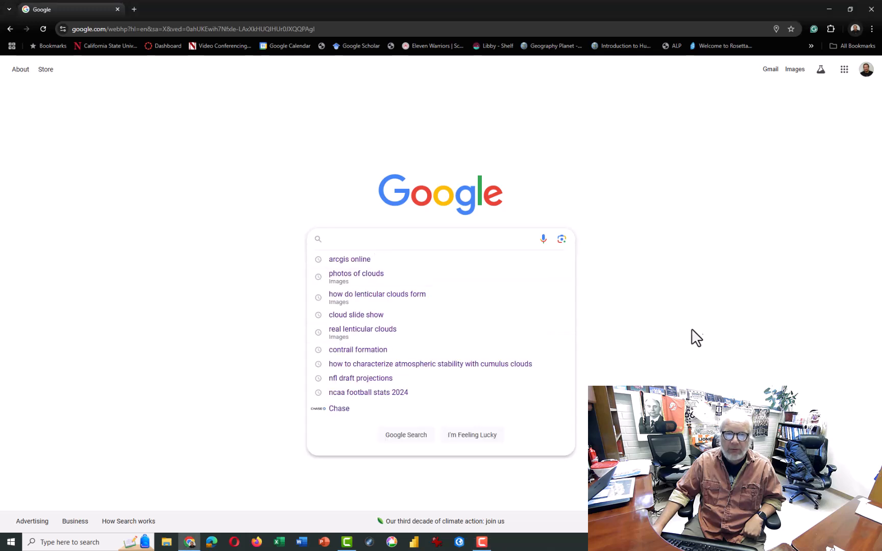
left_click(343, 260)
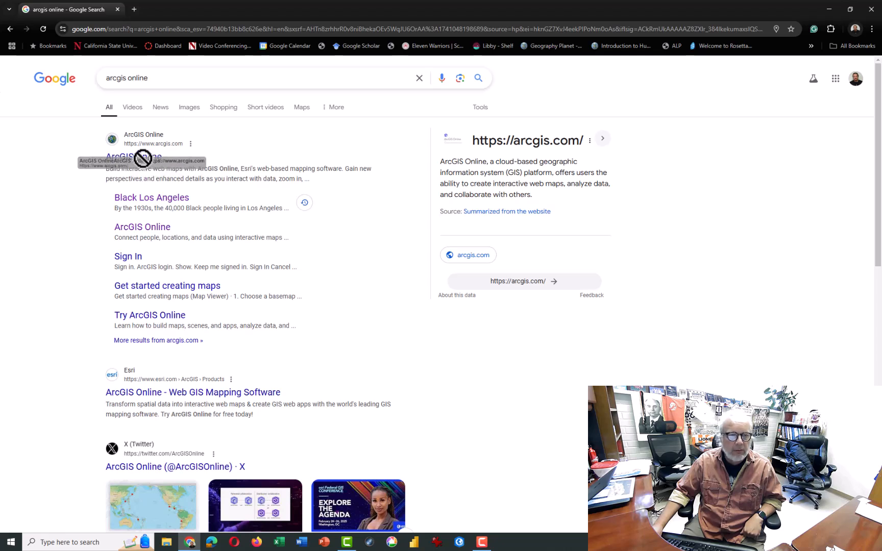
left_click(127, 255)
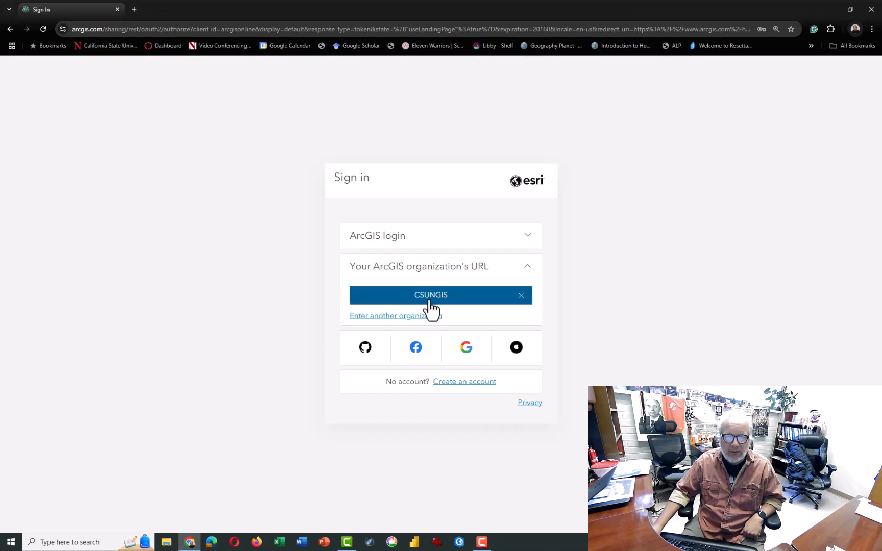
Remove the remembered CSUNGIS organization, enter csungis as the ArcGIS organization's URL and continue
left_click(521, 296)
left_click(419, 286)
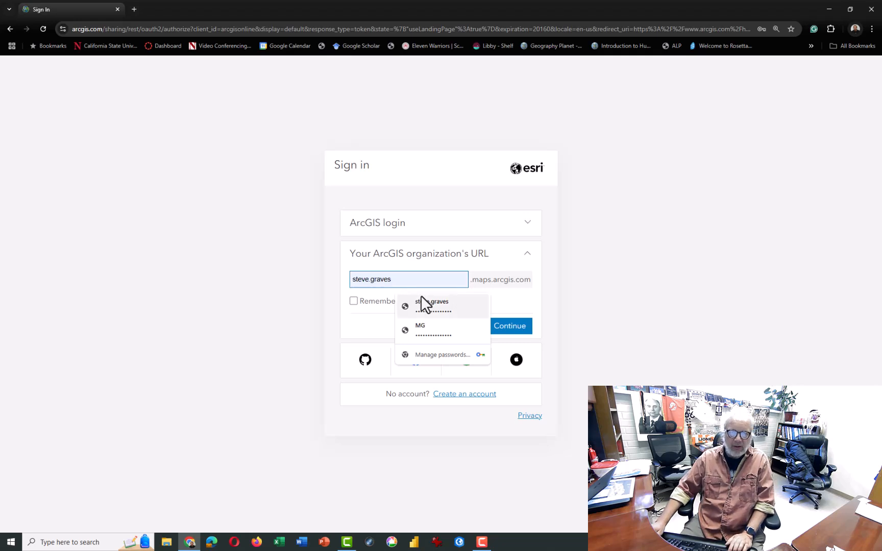
type("csun")
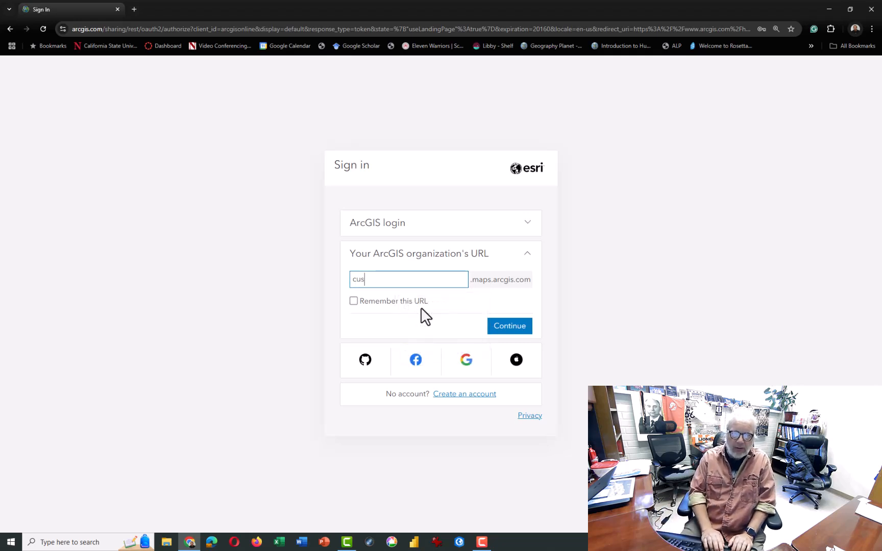
type("gis")
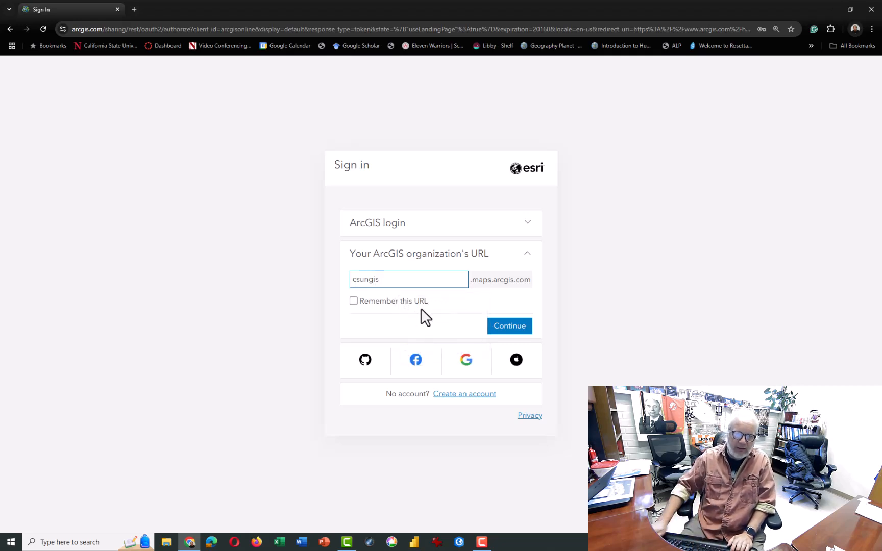
left_click(414, 304)
left_click(524, 329)
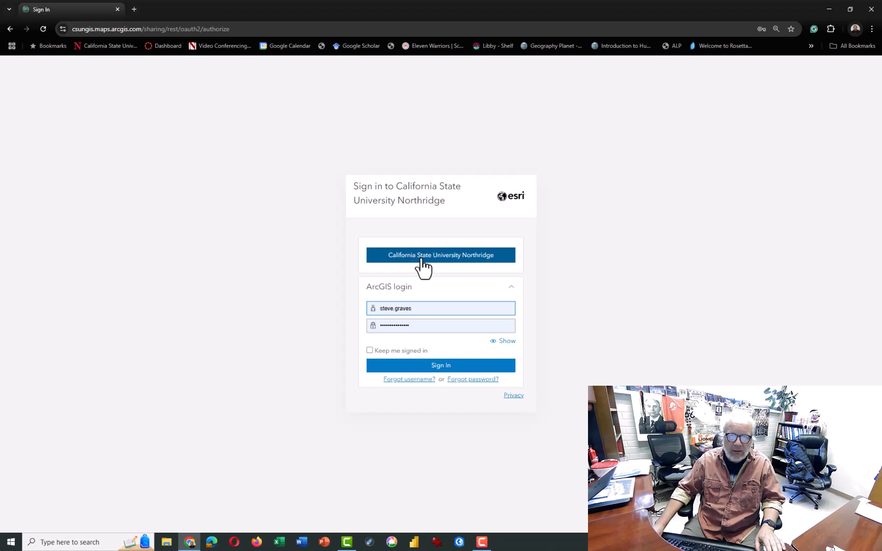
Log in through California State University Northridge with the prefilled user credentials and dismiss the offer to save the password
left_click(426, 260)
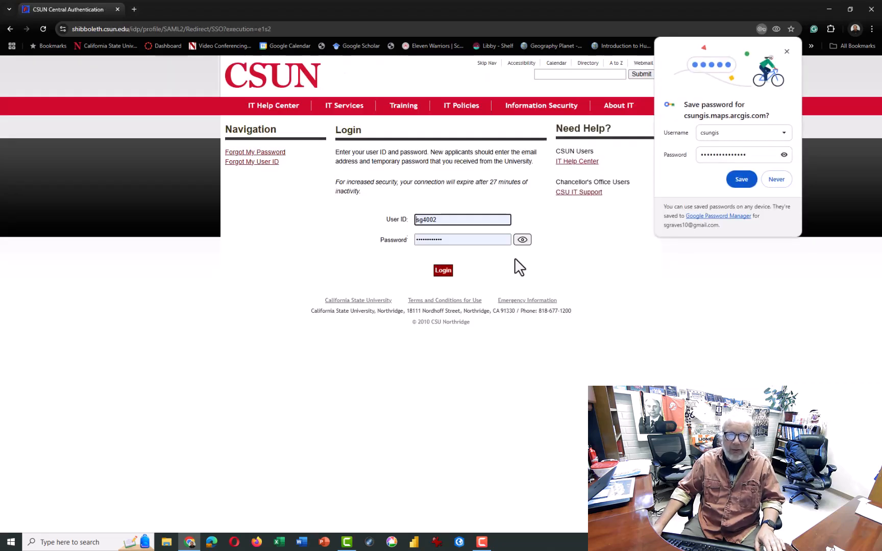
left_click(449, 274)
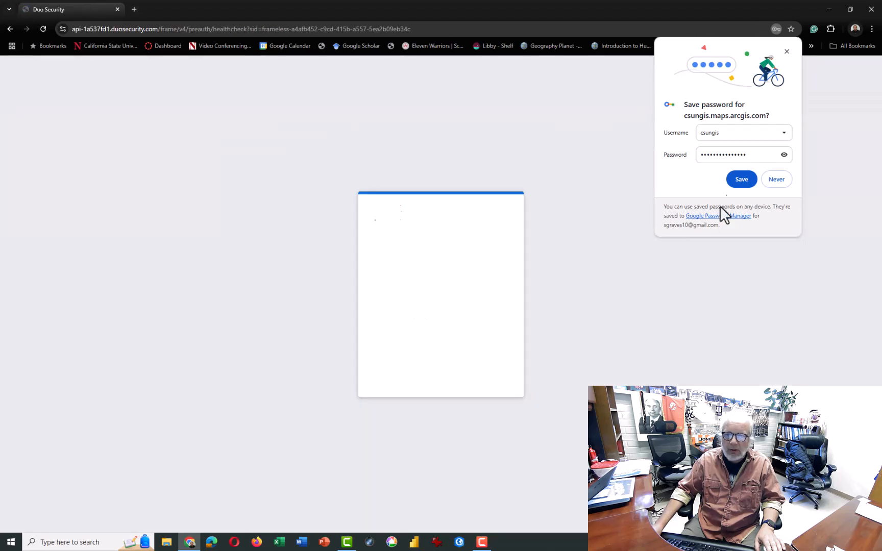
left_click(785, 53)
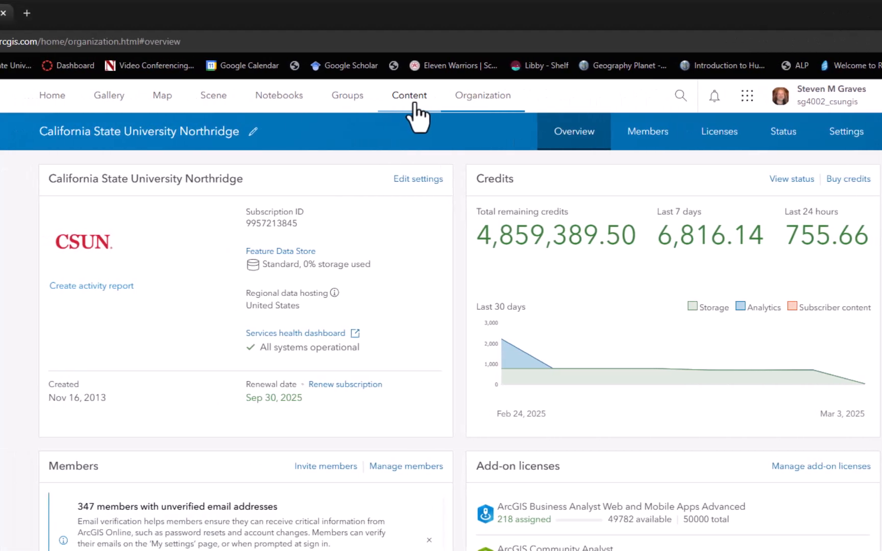
Open the Property Parcels on Collection Path layer from the content of the Geography 404 group
left_click(334, 102)
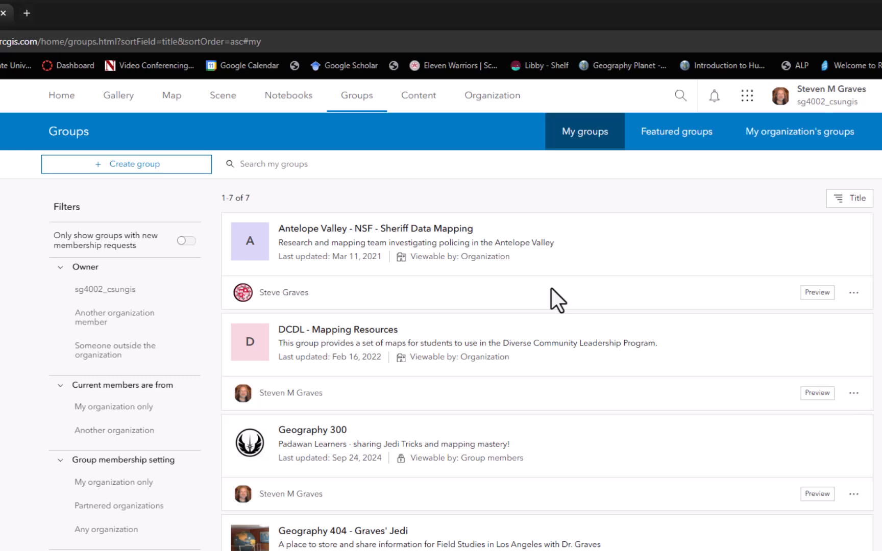
scroll(551, 289, "down", 4)
scroll(554, 304, "down", 1)
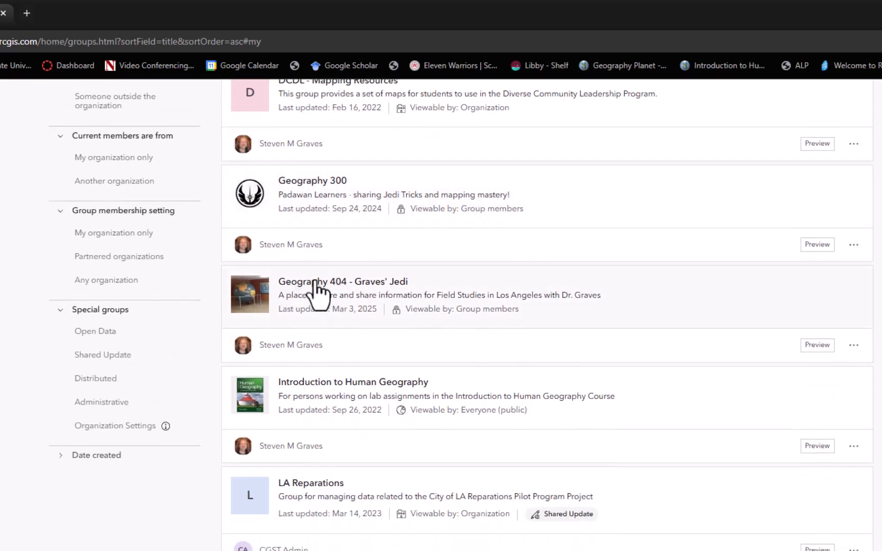
left_click(346, 284)
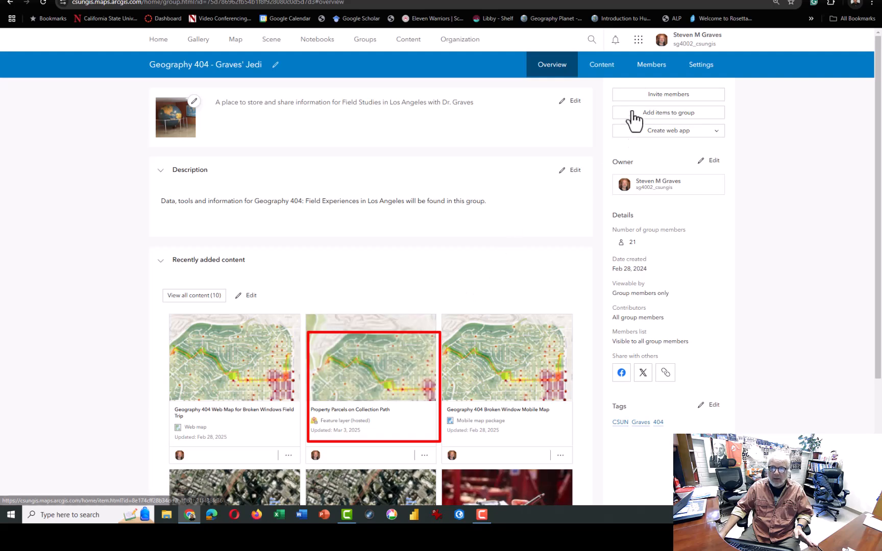
left_click(618, 66)
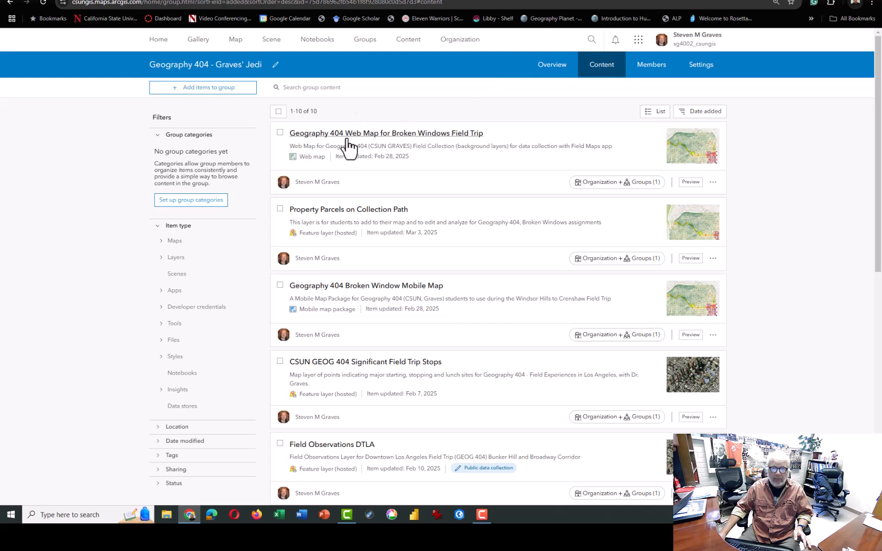
left_click(389, 220)
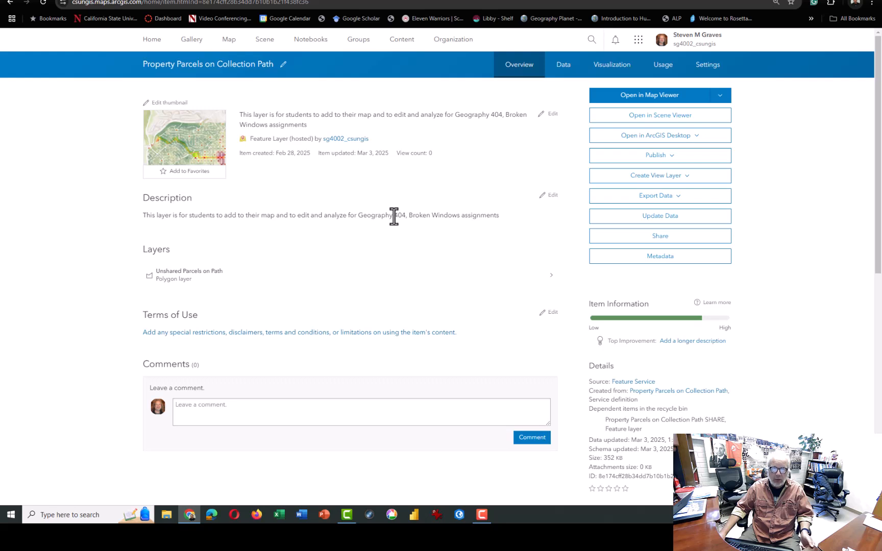
Set up a Feature Collection export that keeps original features, replacing "Property Parcels on" in the title with the owner's first name in possessive form
left_click(681, 198)
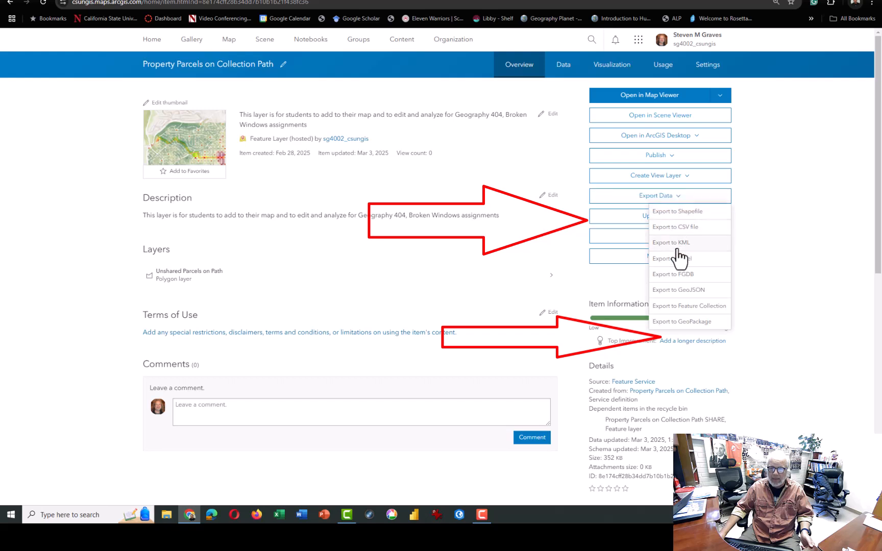
left_click(682, 306)
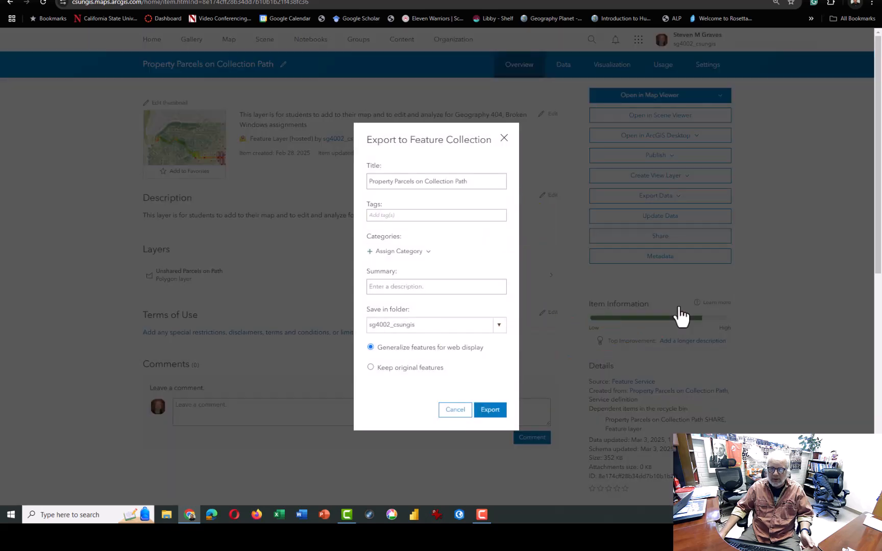
left_click(477, 183)
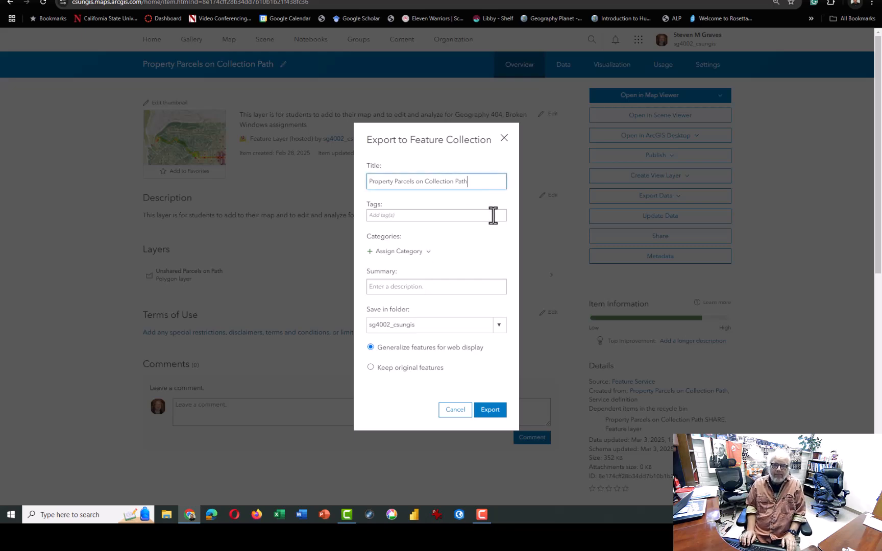
key("ctrl+Right")
key("ctrl+shift+Left")
key("ctrl+shift+Left")
key("ctrl+shift+Left")
key("BackSpace")
type("Steve's")
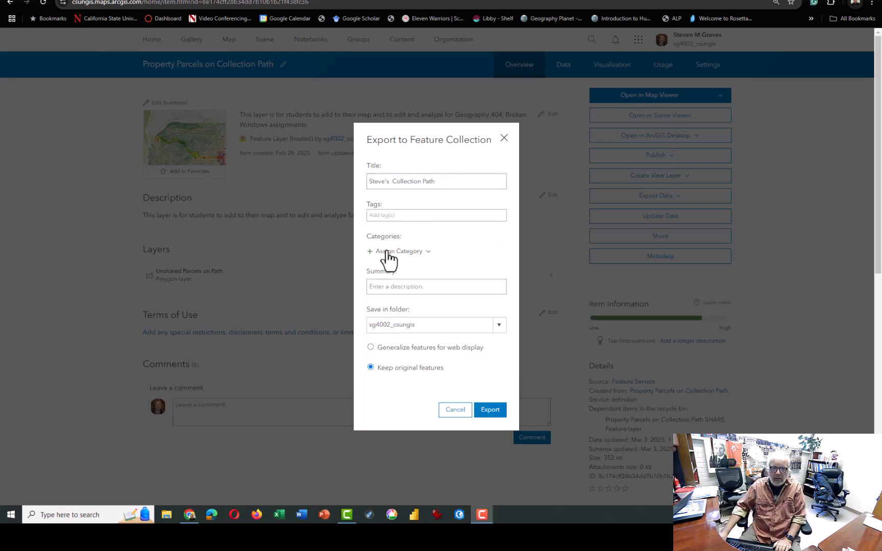
Enter the owner's first name followed by "Data Collection Parcels" as the export summary and export the feature collection
left_click(388, 287)
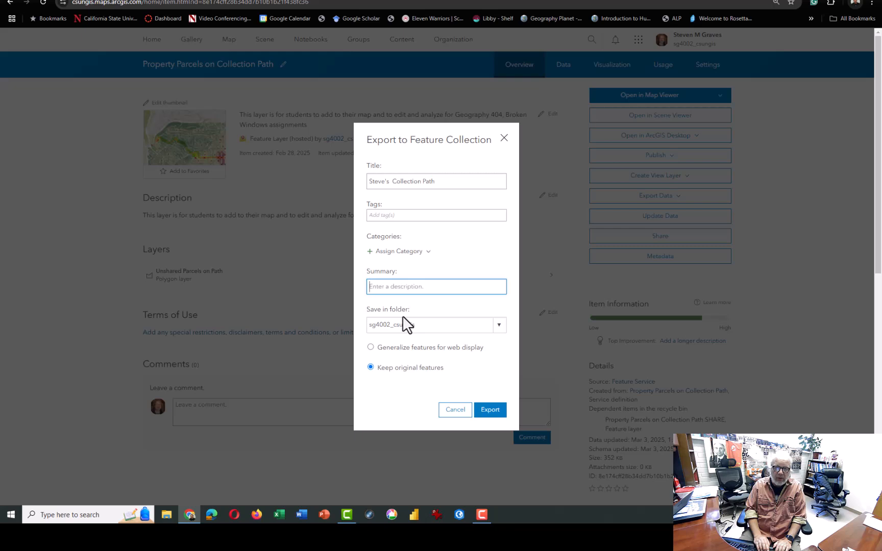
type("Steav")
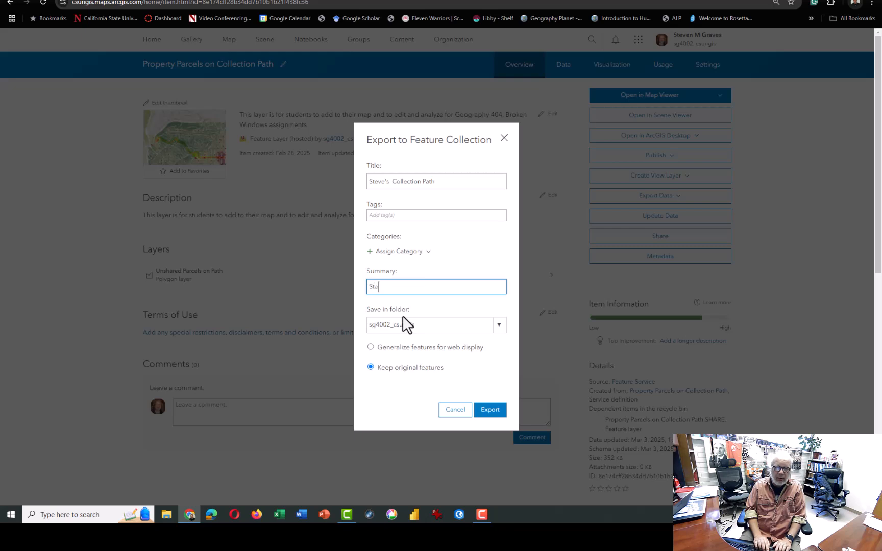
key("BackSpace")
key("BackSpace")
type("ves' Data P")
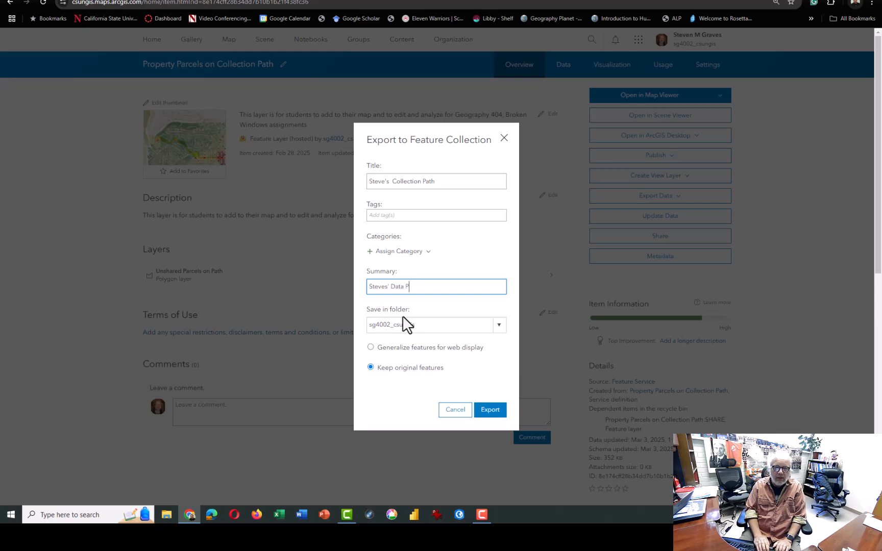
key("BackSpace")
type("Collecti")
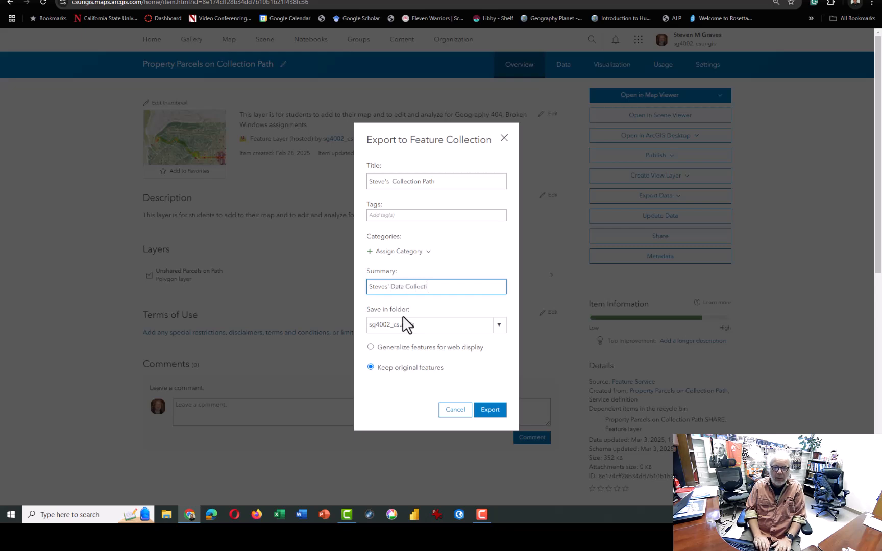
type("on Parcels")
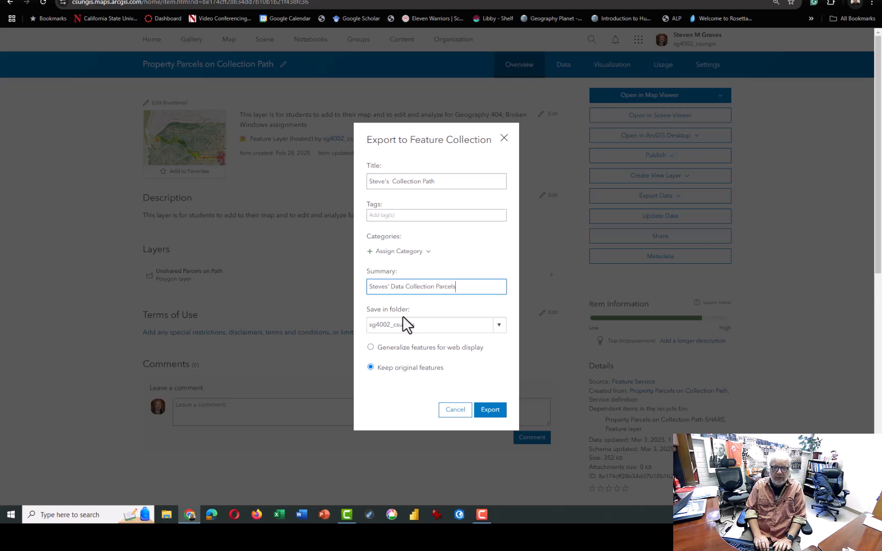
left_click(494, 415)
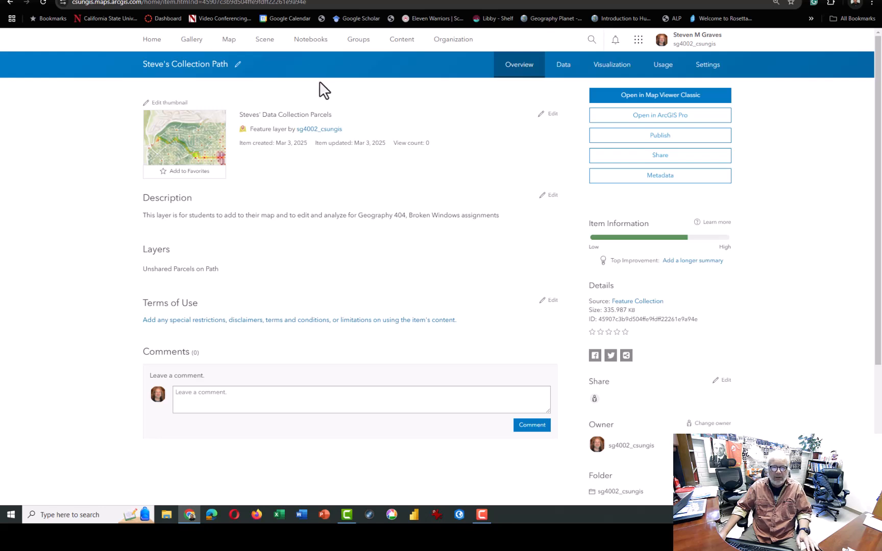
Try to publish the exported collection as a new item, appending "Published" to both its title and summary
left_click(668, 137)
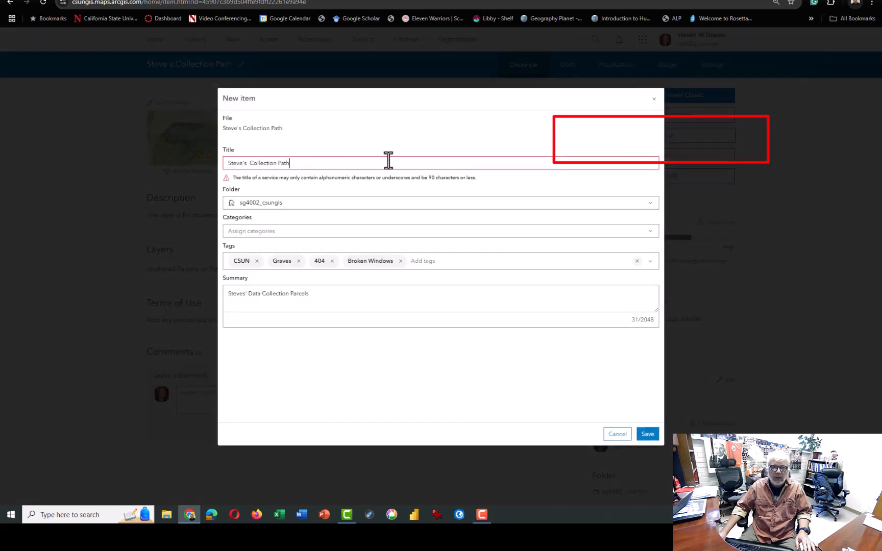
type("Published")
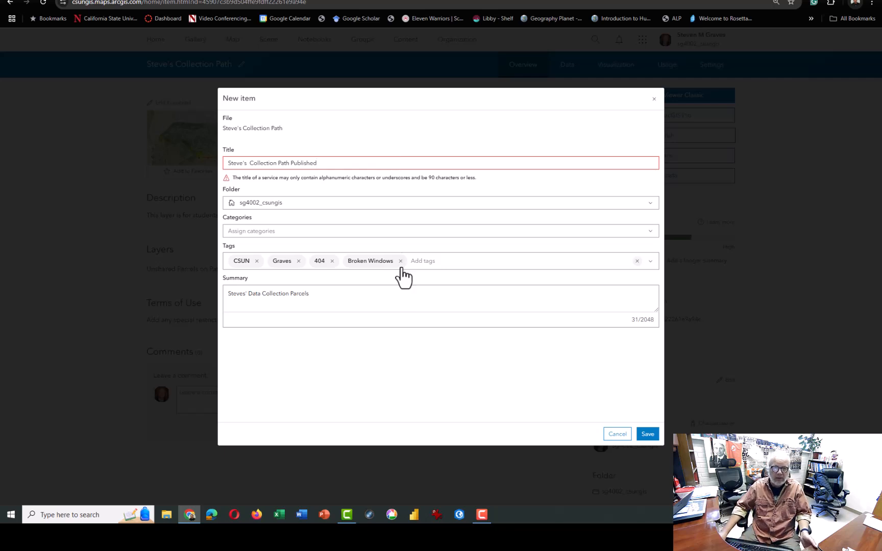
left_click(371, 297)
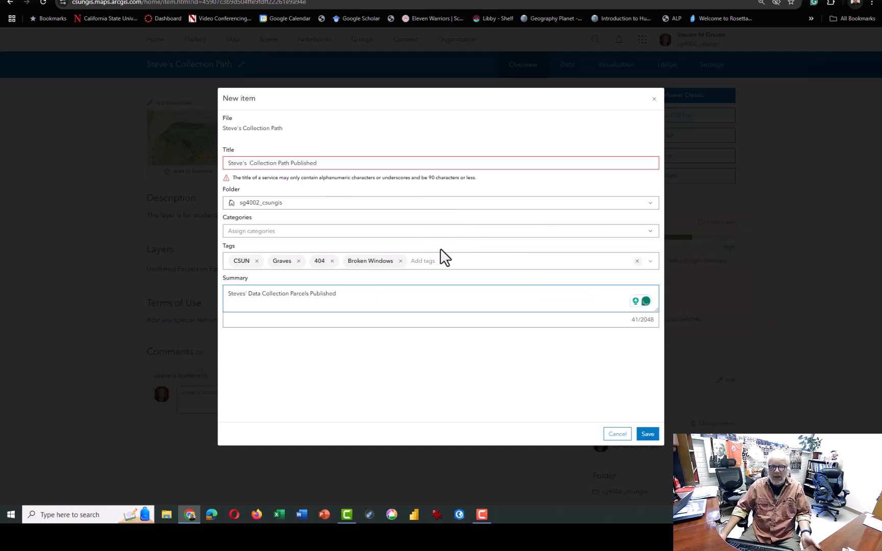
left_click(655, 437)
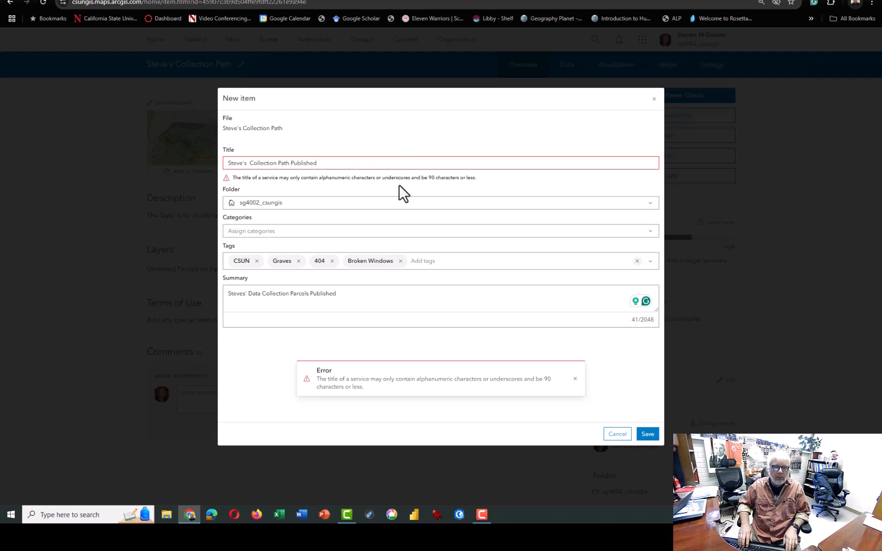
Remove the apostrophe from the new item's title and save it to publish the hosted layer
key("ctrl+Left")
key("ctrl+Left")
key("ctrl+Left")
key("ctrl+Left")
key("Right")
key("Right")
key("Right")
key("Right")
key("Right")
key("Delete")
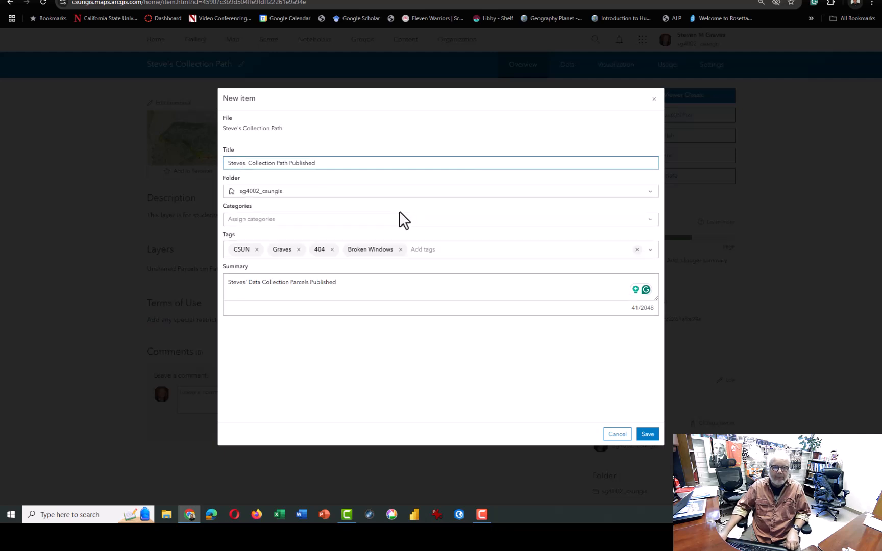
left_click(647, 435)
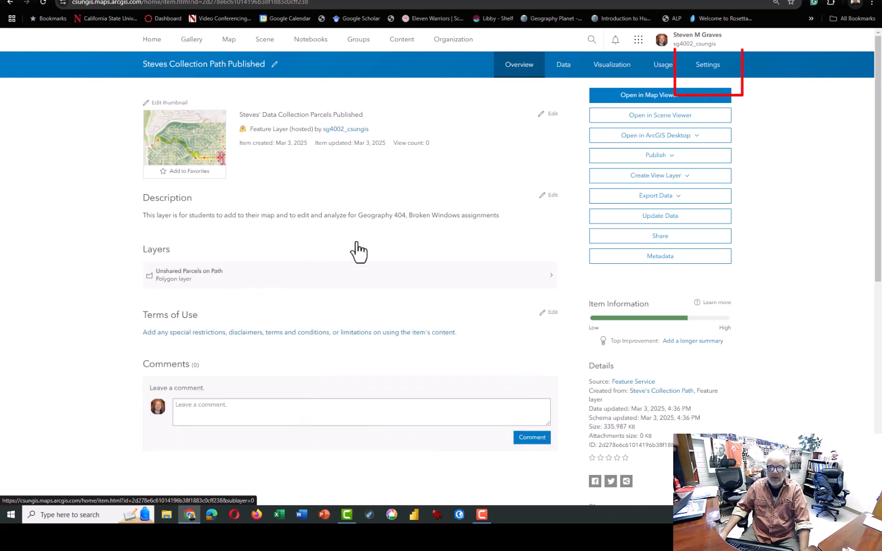
Enable editing in the published hosted feature layer's settings and save the change
left_click(712, 66)
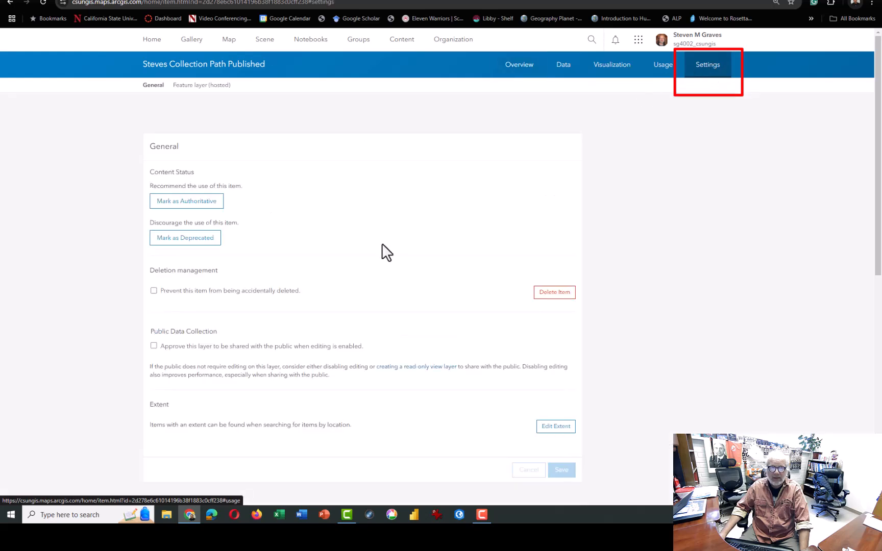
scroll(311, 298, "down", 2)
scroll(312, 296, "down", 1)
scroll(197, 278, "down", 3)
left_click(153, 233)
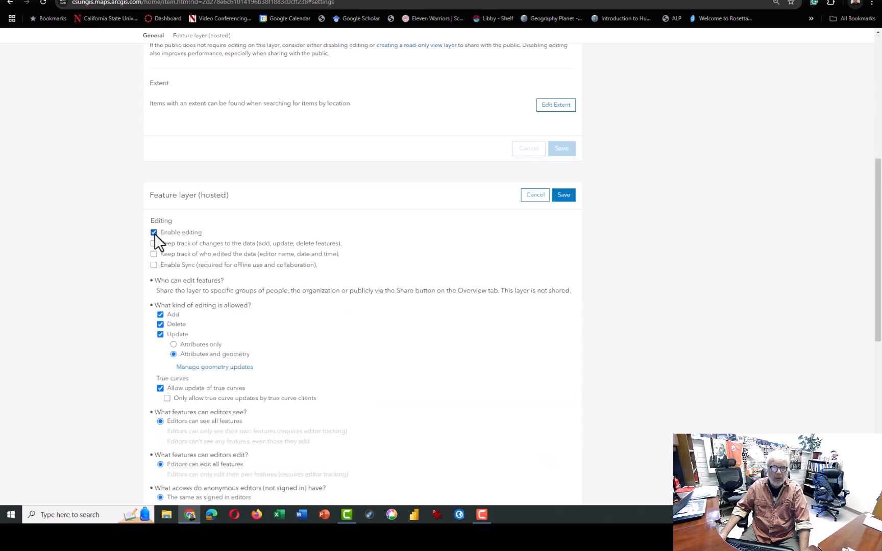
scroll(290, 246, "up", 2)
scroll(292, 251, "down", 3)
scroll(293, 251, "down", 7)
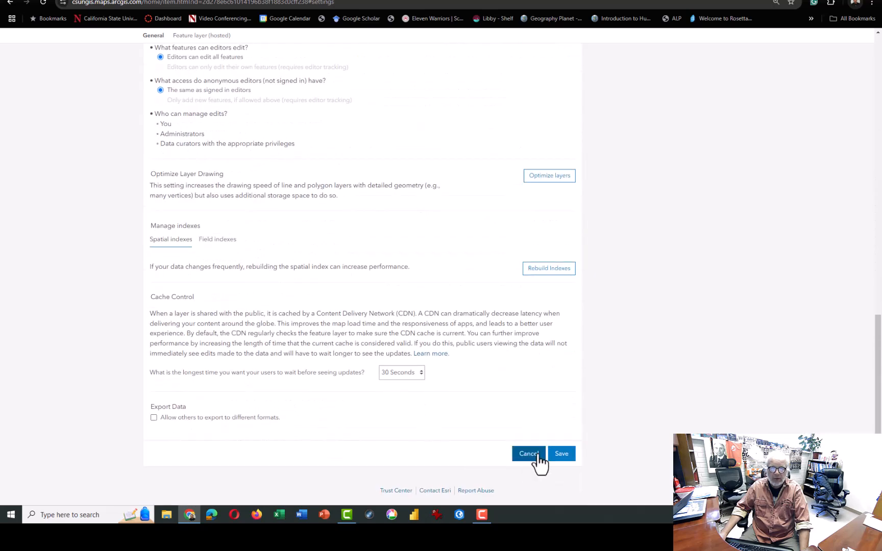
left_click(561, 456)
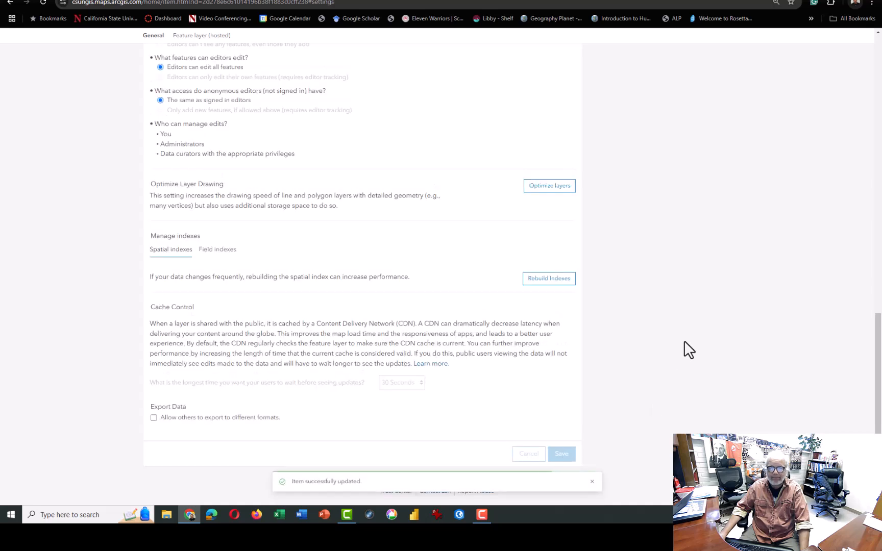
Open the published Steves Collection Path Published layer in Map Viewer with its parcels in view
scroll(683, 342, "up", 5)
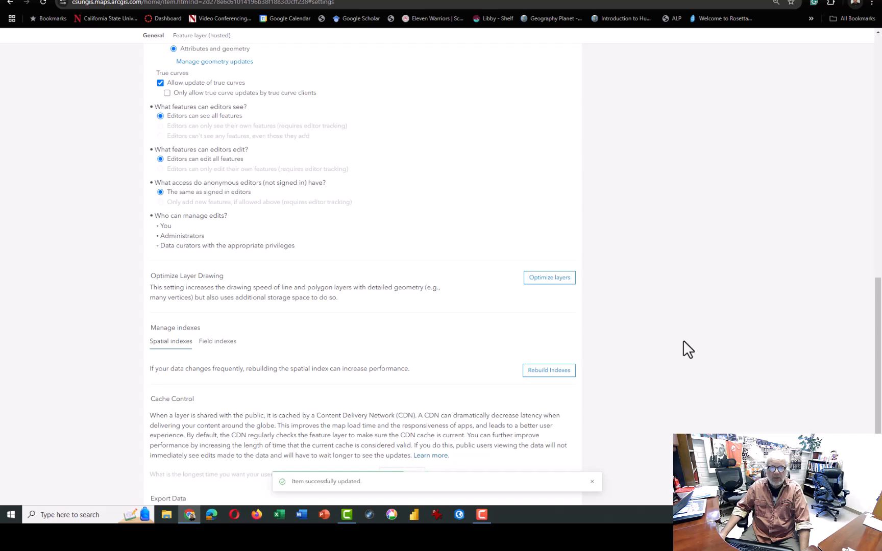
scroll(683, 340, "up", 10)
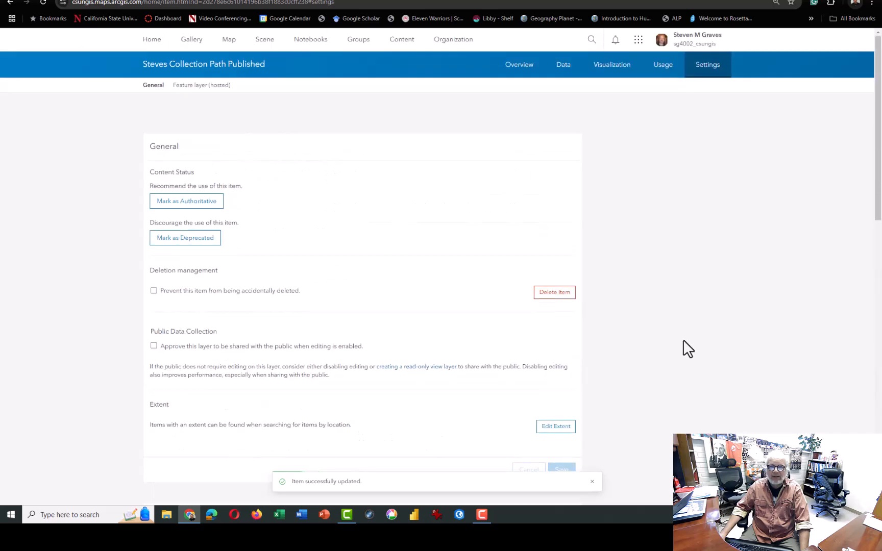
left_click(527, 74)
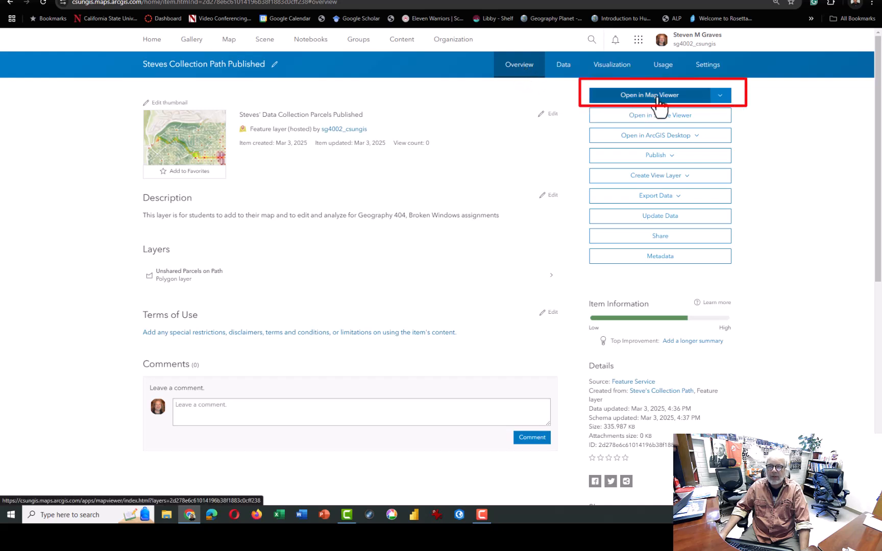
left_click(658, 97)
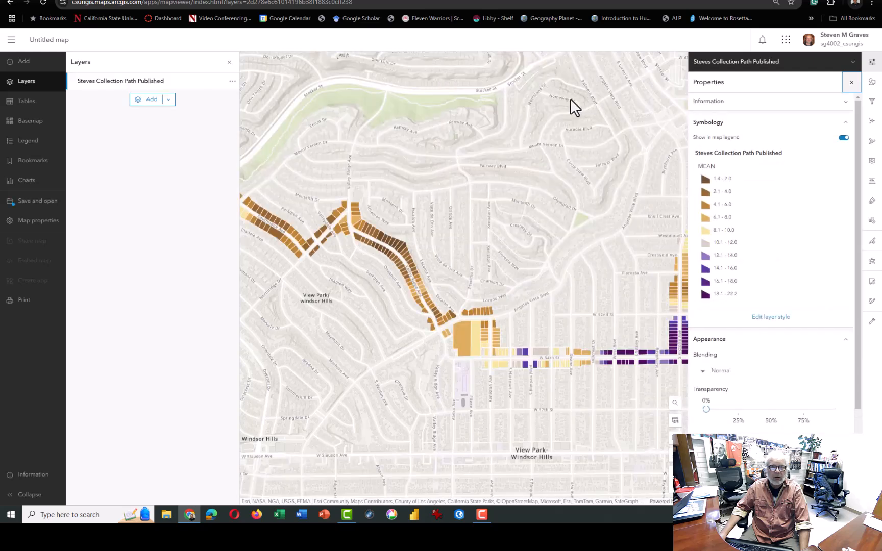
scroll(426, 213, "down", 2)
scroll(335, 195, "up", 2)
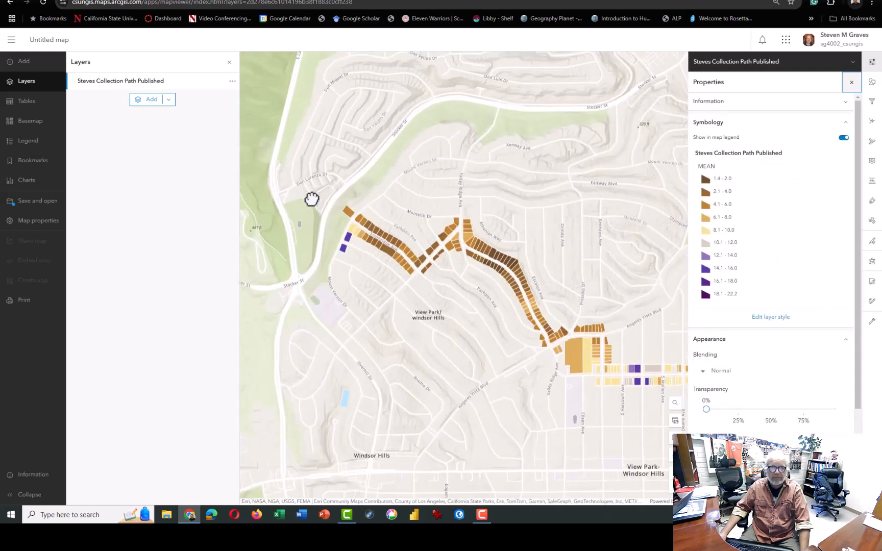
left_click_drag(448, 188, 408, 187)
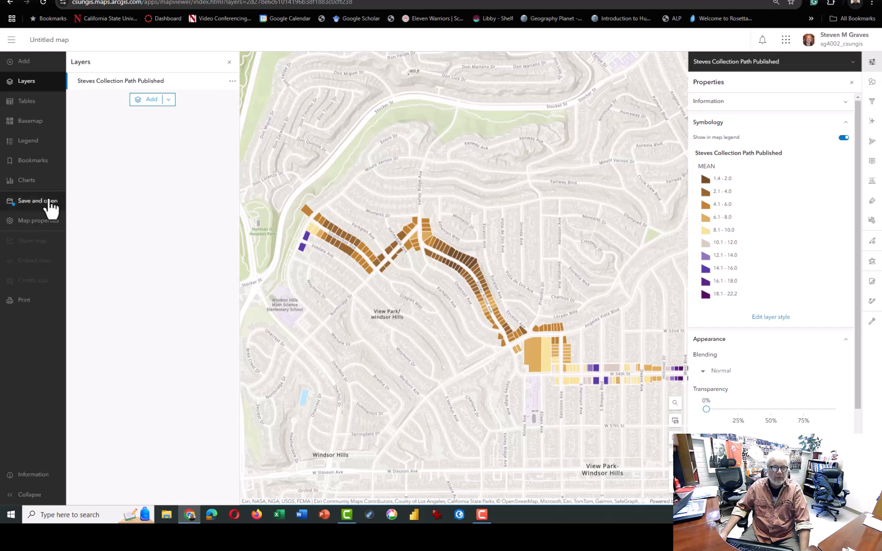
Start saving the map with the owner's surname followed by "404 Broken Windows" as its title
left_click(24, 203)
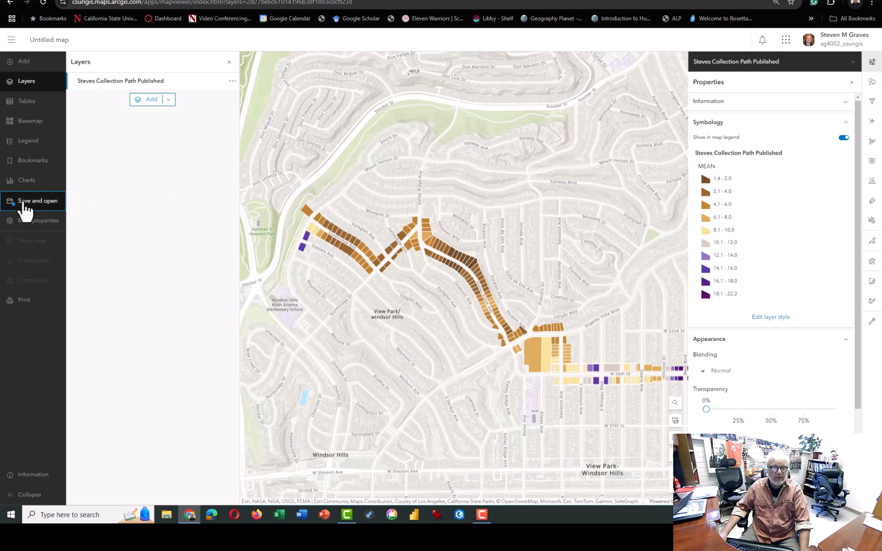
left_click(102, 204)
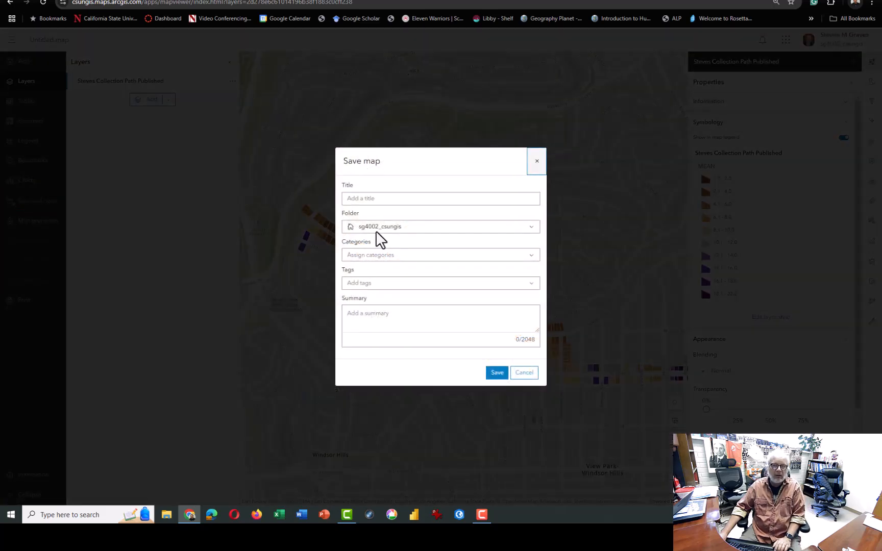
left_click(394, 200)
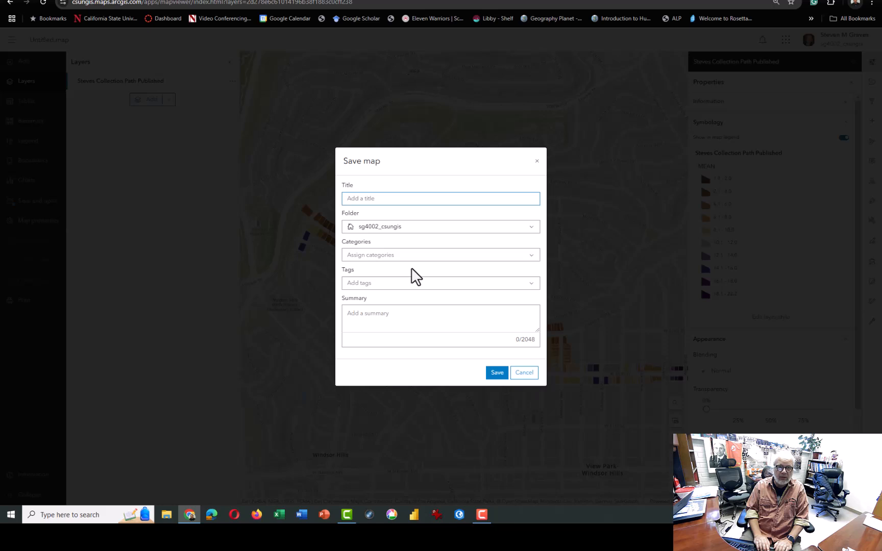
type("Graves 404 Broken Window")
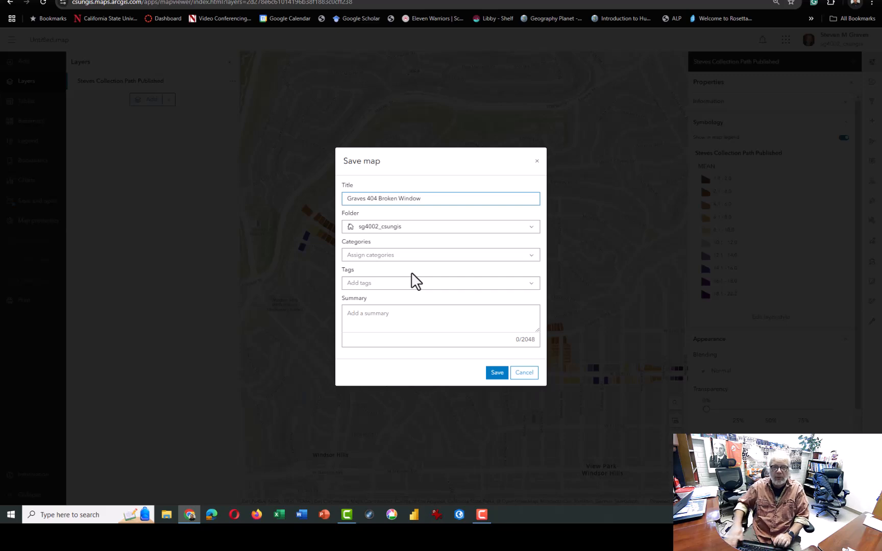
left_click_drag(365, 199, 335, 199)
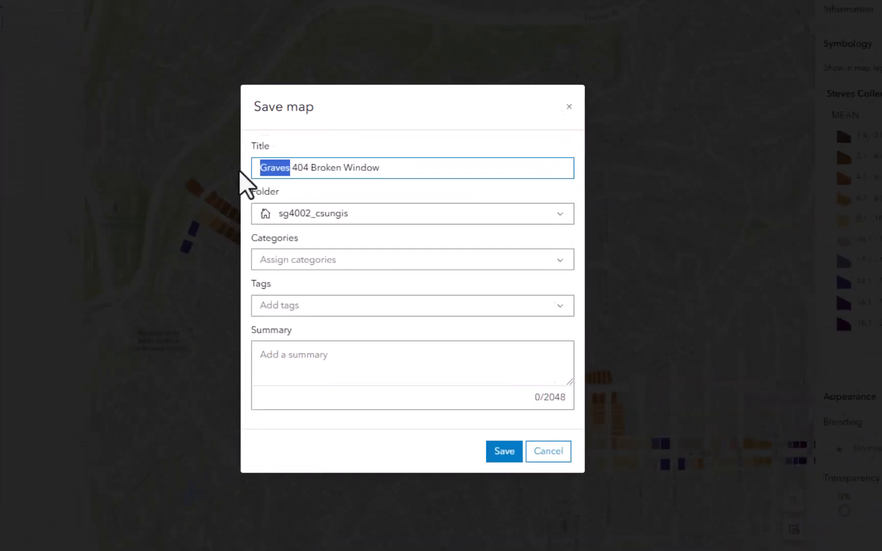
left_click(422, 200)
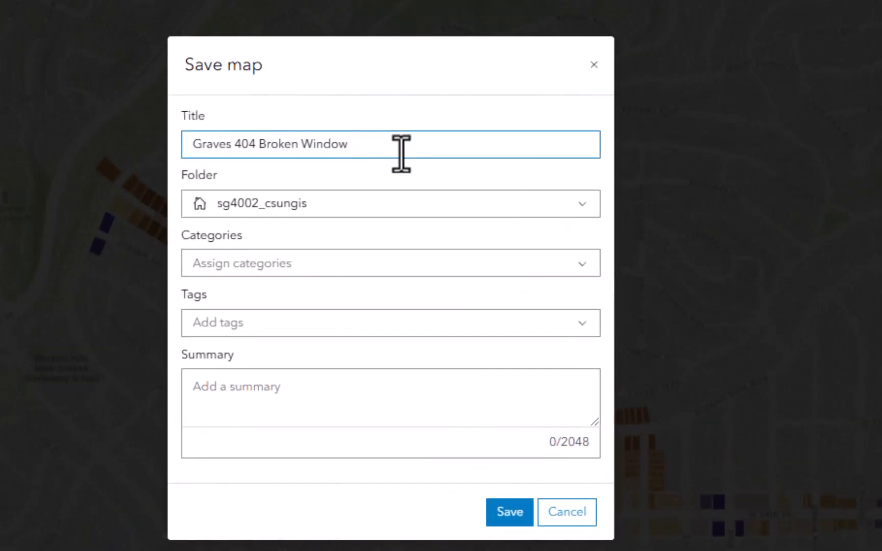
type("s")
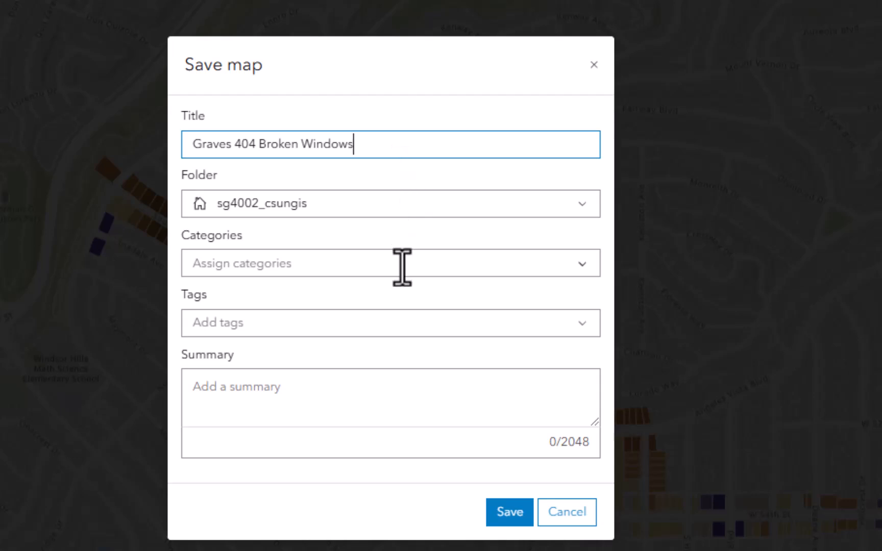
Enter the summary "Field Map for Geography 404 - Field Trip 2 Data Collection" and save the new map
left_click(337, 392)
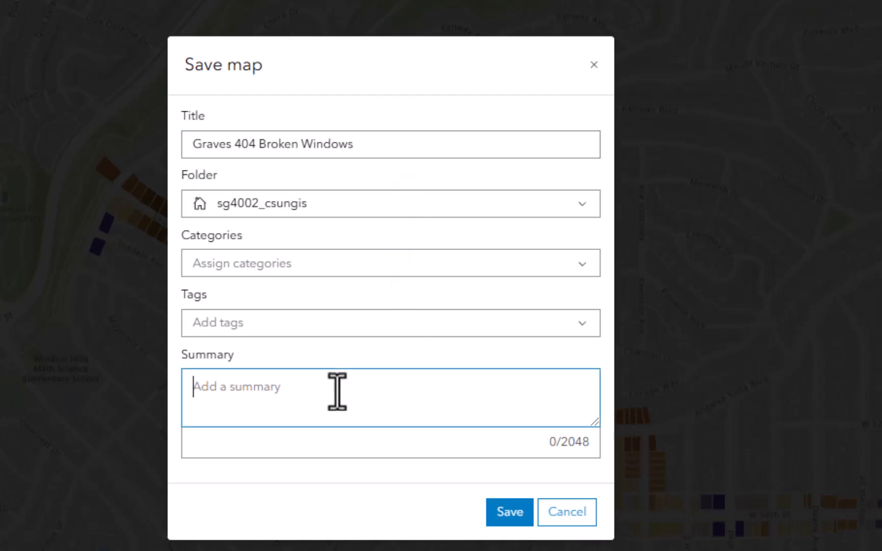
type("F")
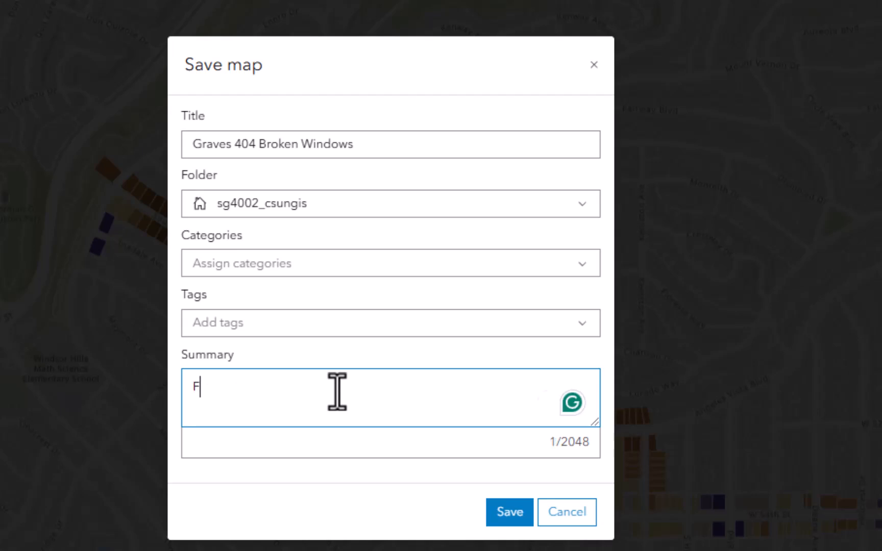
type("iedl M")
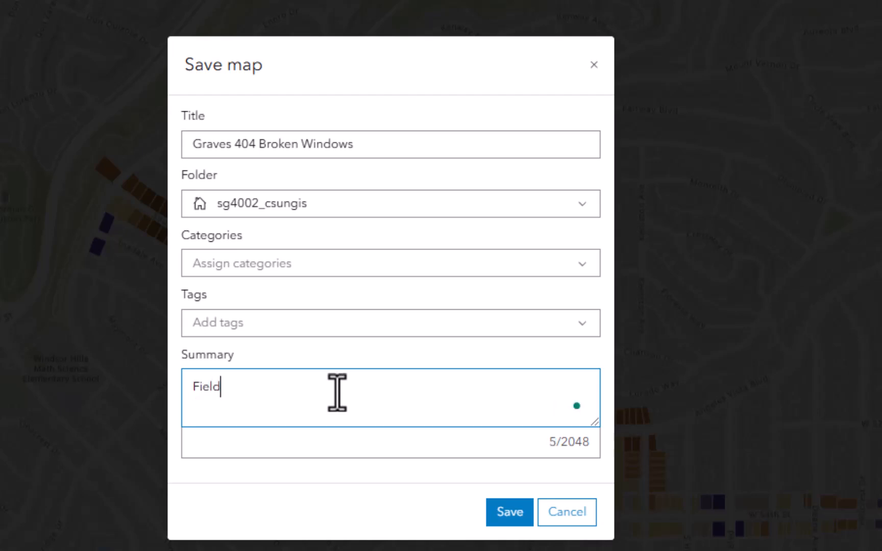
type("ap for ")
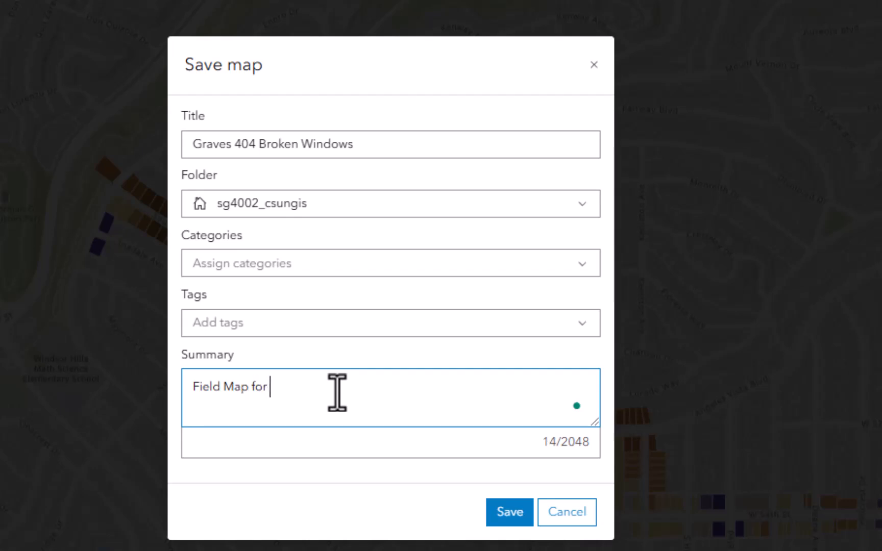
type("Geography 404")
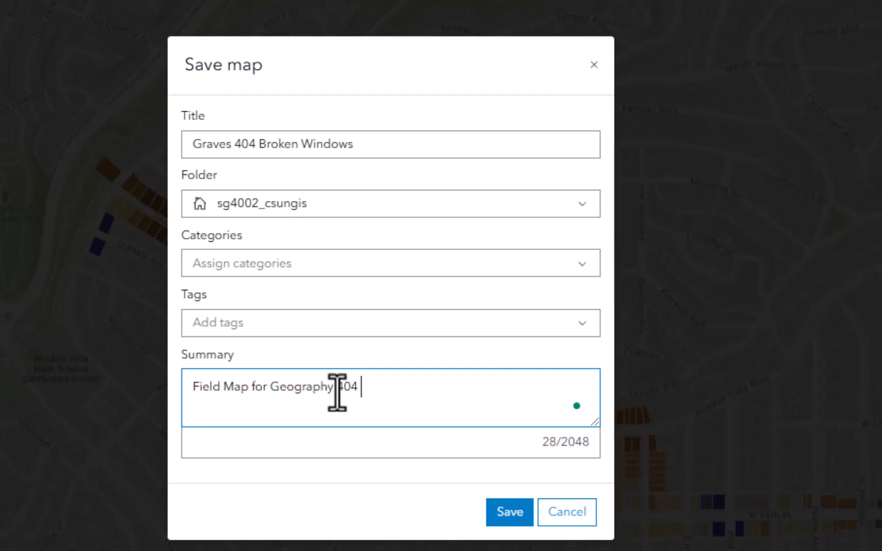
type(" - Field Trip 2 Data Collection")
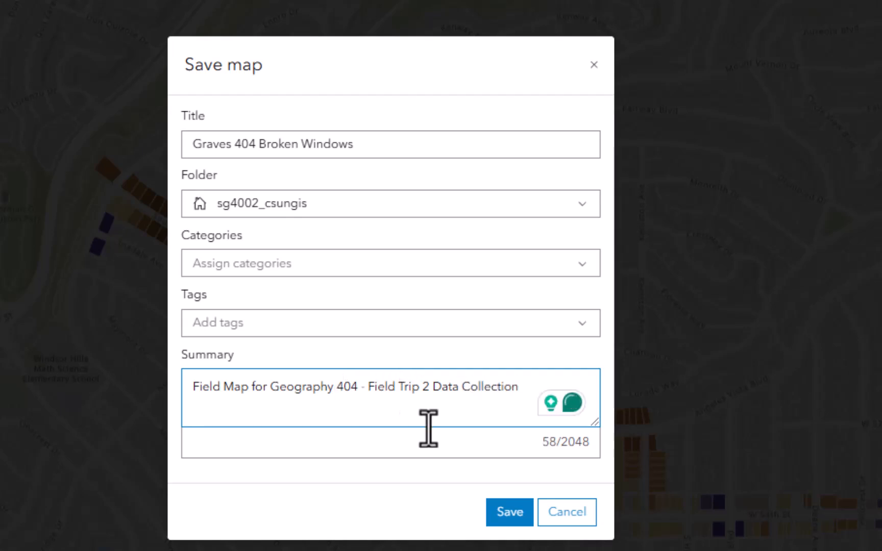
left_click(503, 515)
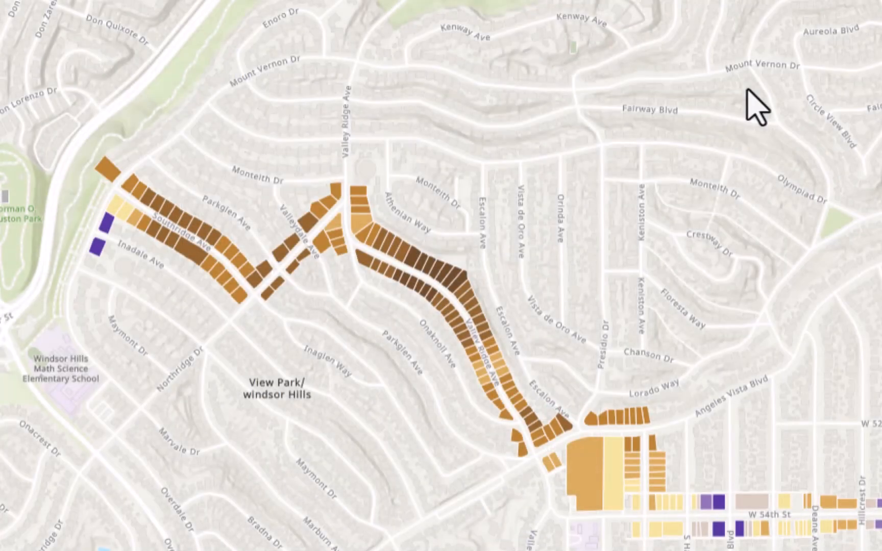
Inspect the attributes of the corner parcel on Southridge Ave at Mount Vernon Dr
scroll(100, 200, "up", 1)
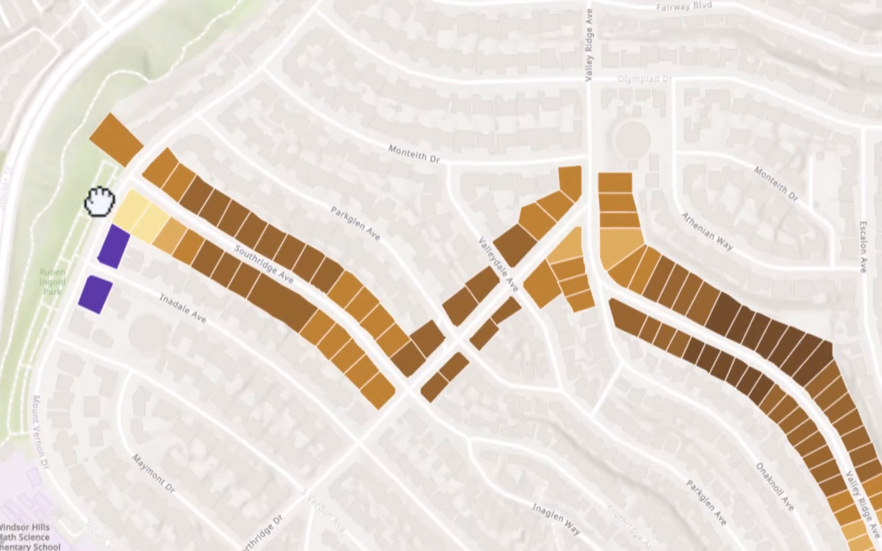
scroll(132, 192, "up", 1)
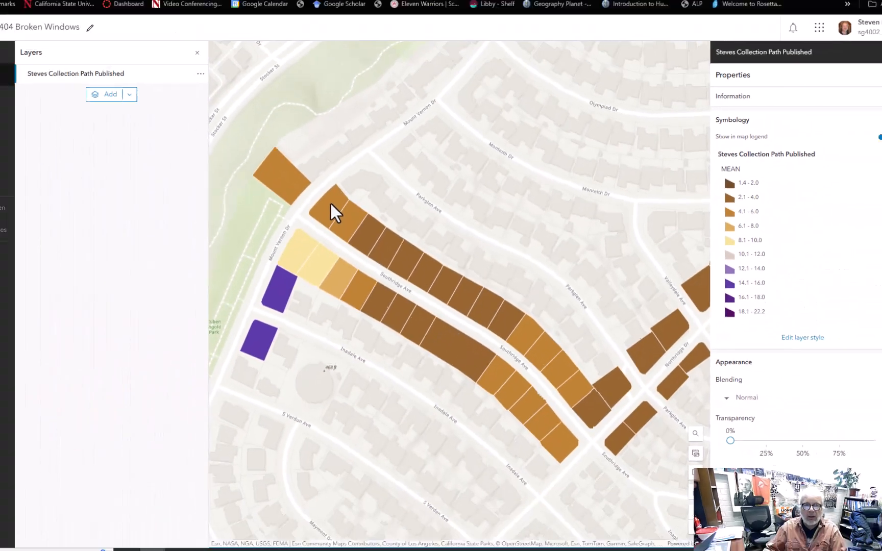
left_click(204, 153)
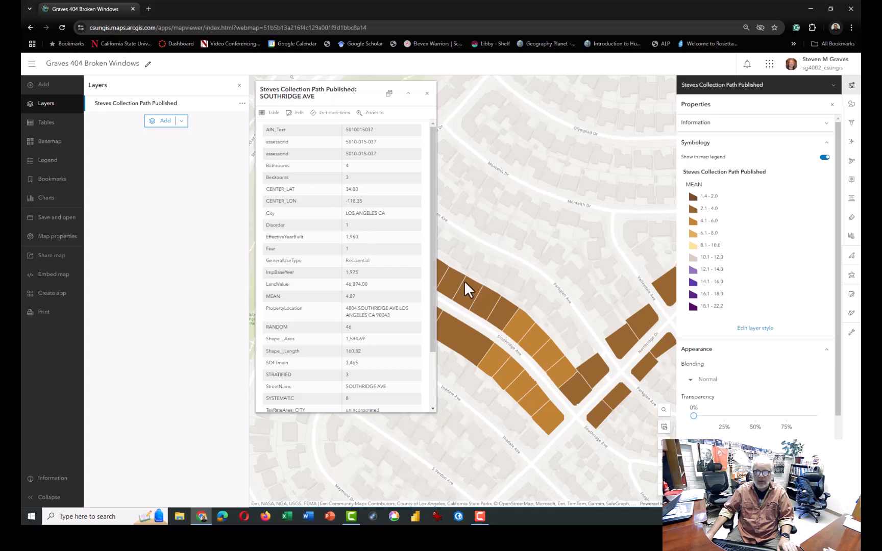
scroll(510, 257, "down", 4)
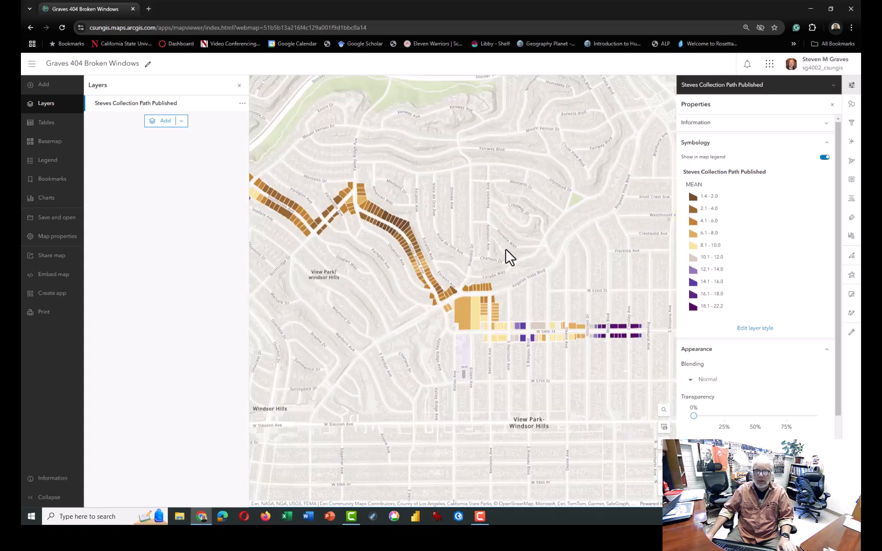
Browse the layers shared with your groups that can be added to the map
left_click(166, 123)
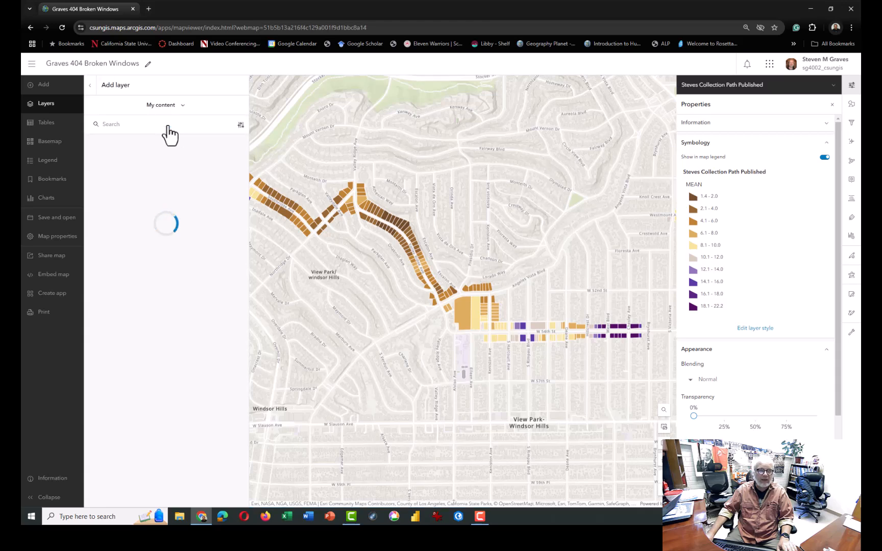
left_click(182, 105)
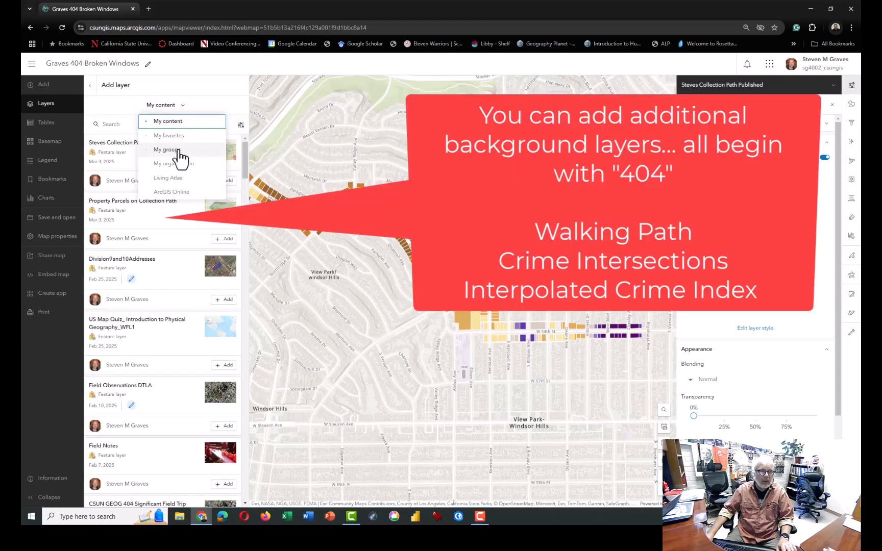
left_click(169, 149)
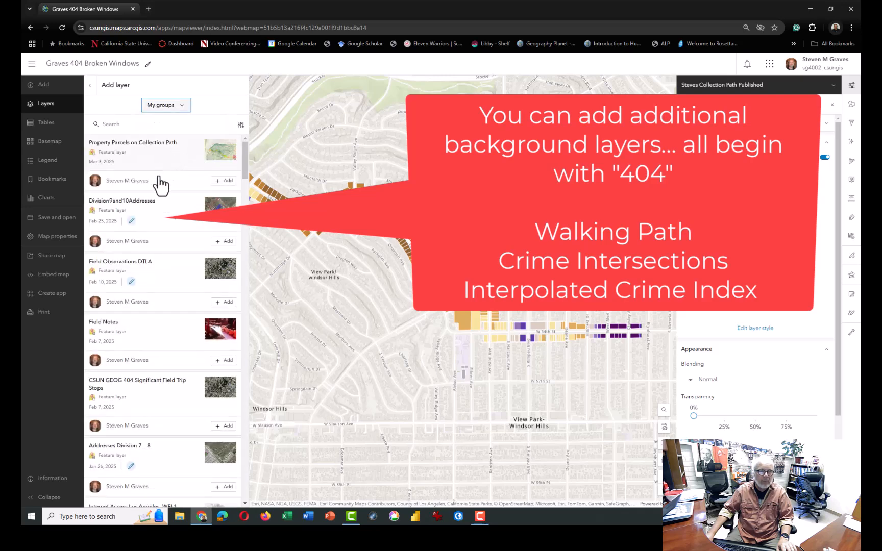
scroll(164, 233, "down", 2)
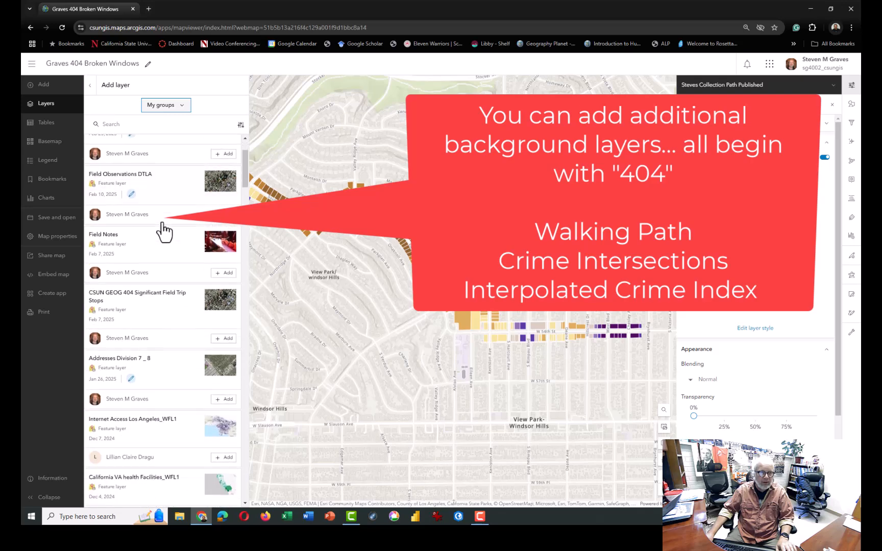
scroll(164, 233, "down", 4)
scroll(164, 232, "up", 6)
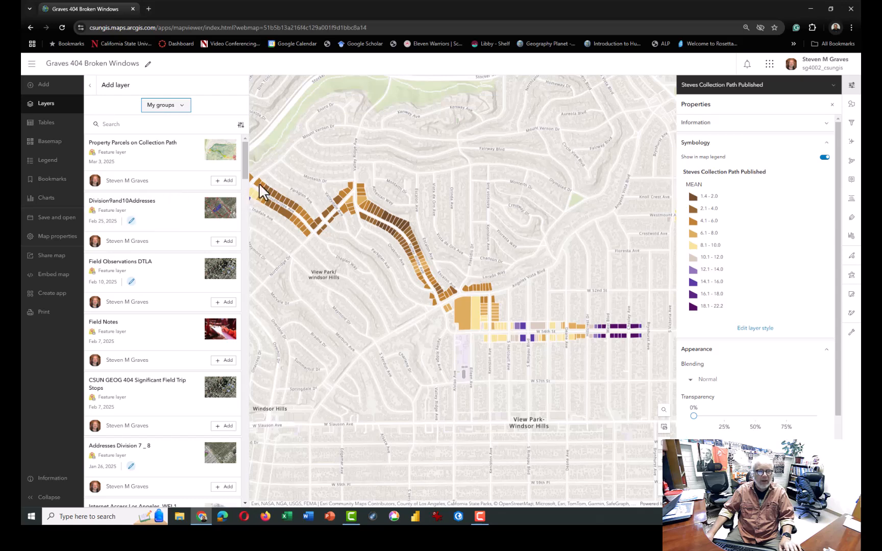
left_click(295, 144)
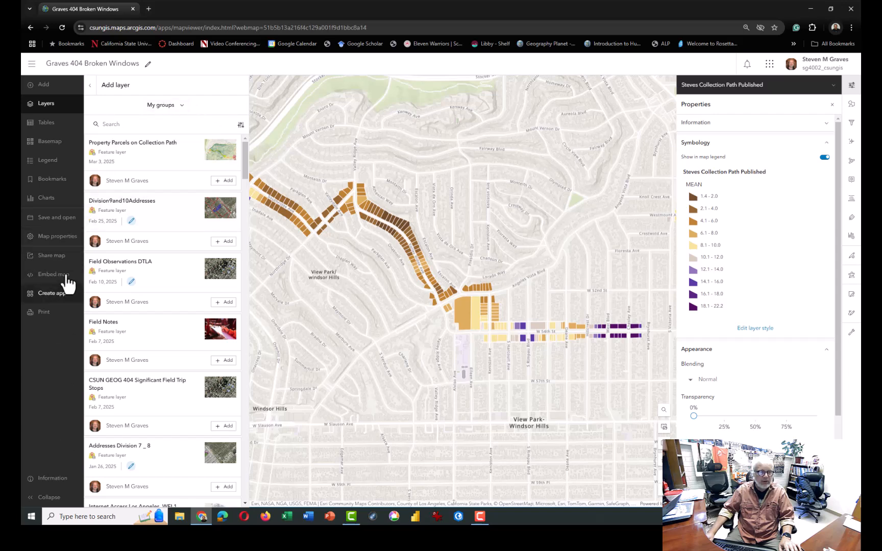
Save the 404 Broken Windows web map again and open its item page from your content
left_click(57, 217)
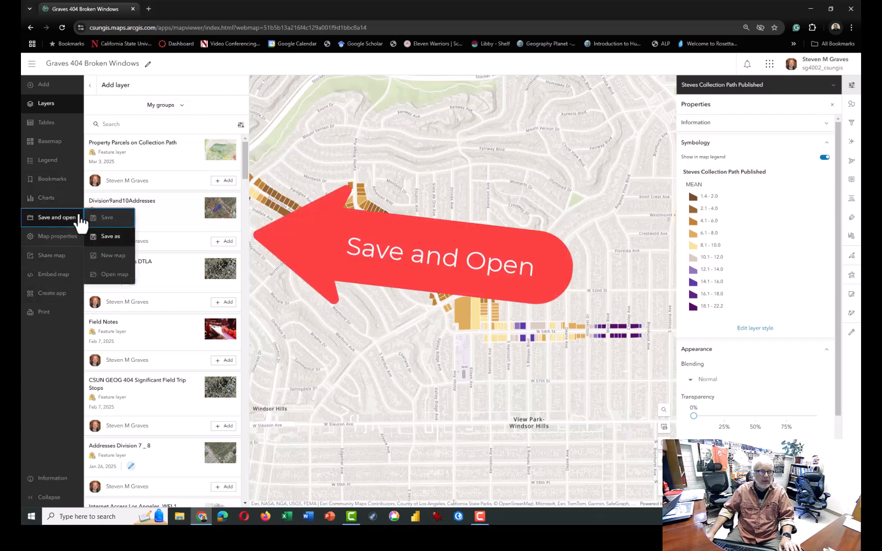
left_click(109, 223)
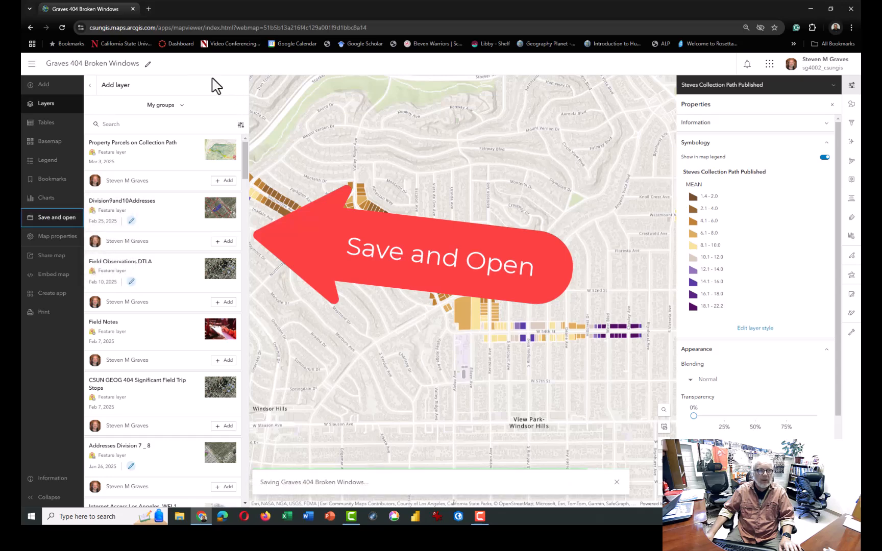
left_click(32, 64)
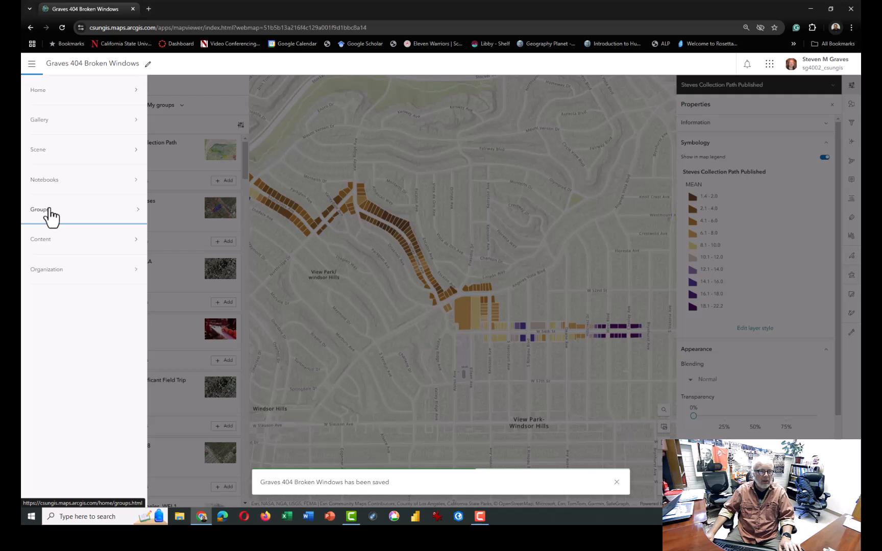
left_click(51, 247)
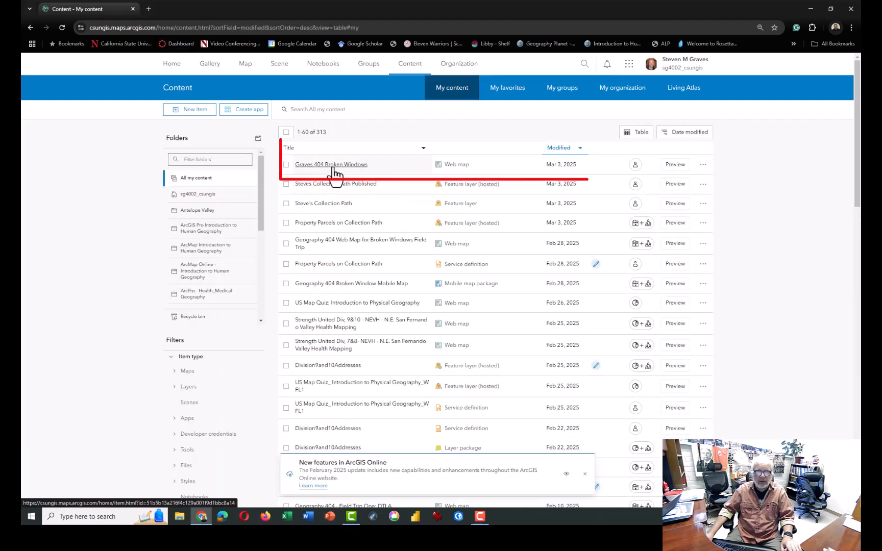
left_click(337, 166)
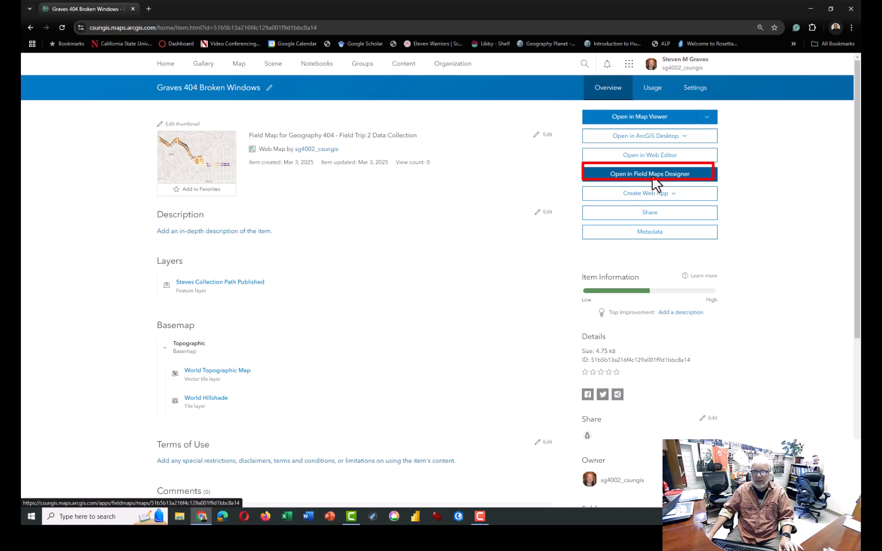
Open the Broken Windows map in Field Maps Designer and bring up the form of its published collection path layer
left_click(653, 177)
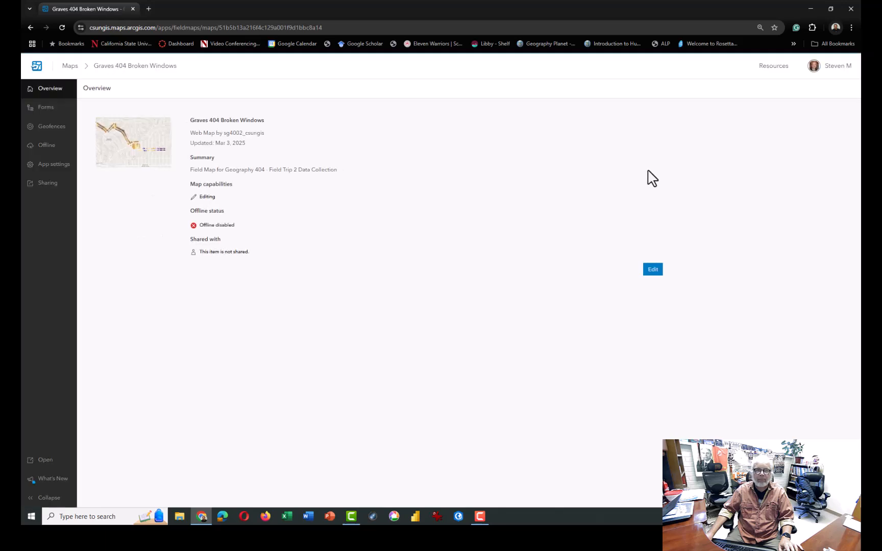
left_click(50, 112)
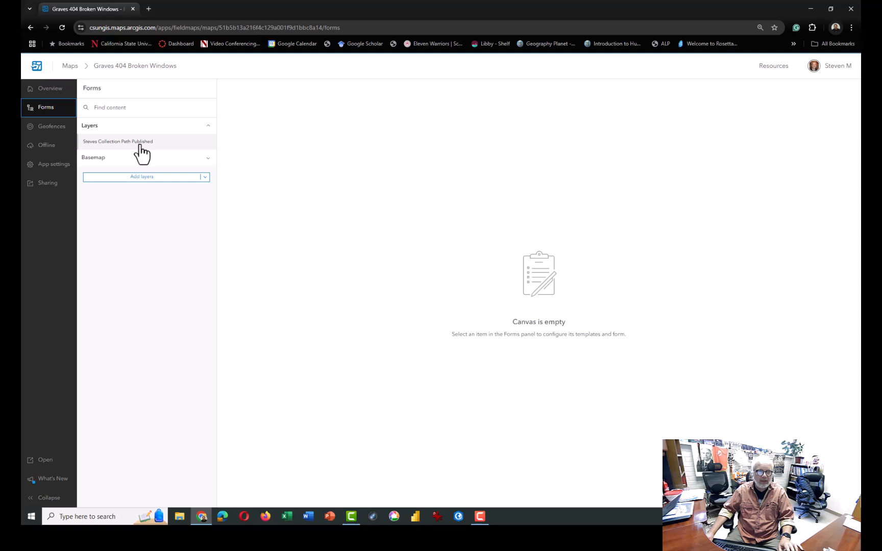
left_click(142, 154)
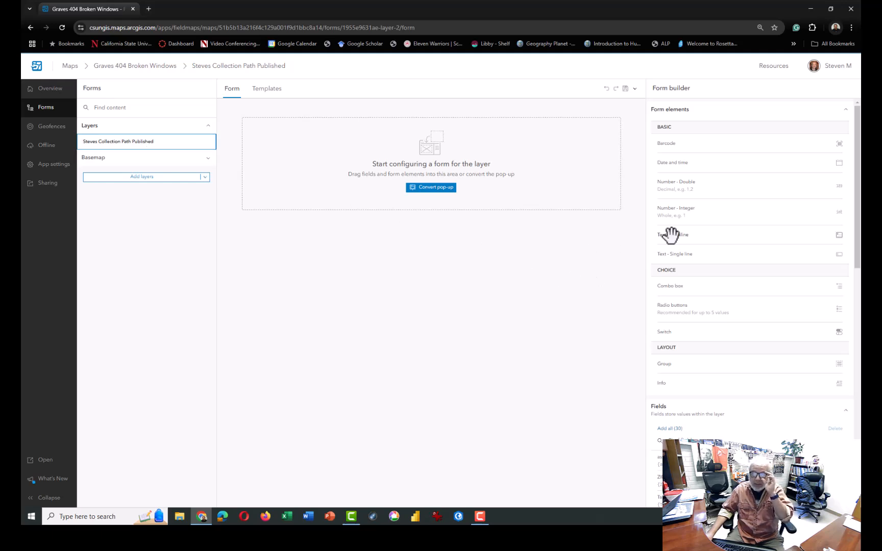
Add an Info element with instructions to enter data observed on Field Trip 2 and answer fear and disorder questions for each sampled property
scroll(728, 289, "down", 2)
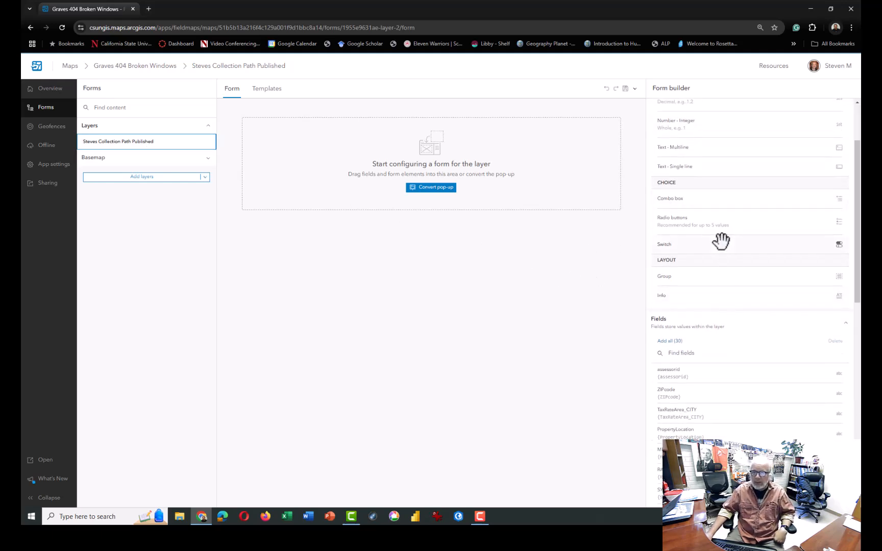
scroll(730, 319, "down", 2)
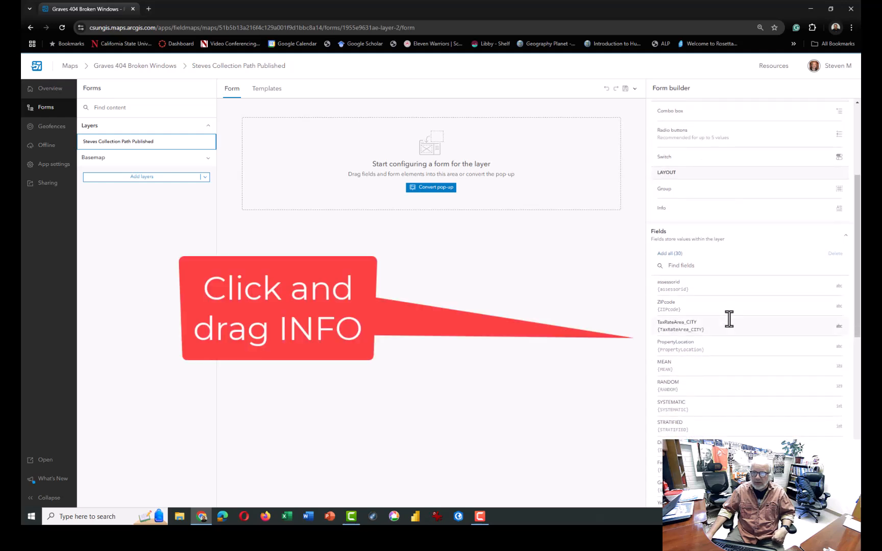
scroll(729, 315, "up", 1)
scroll(729, 315, "up", 2)
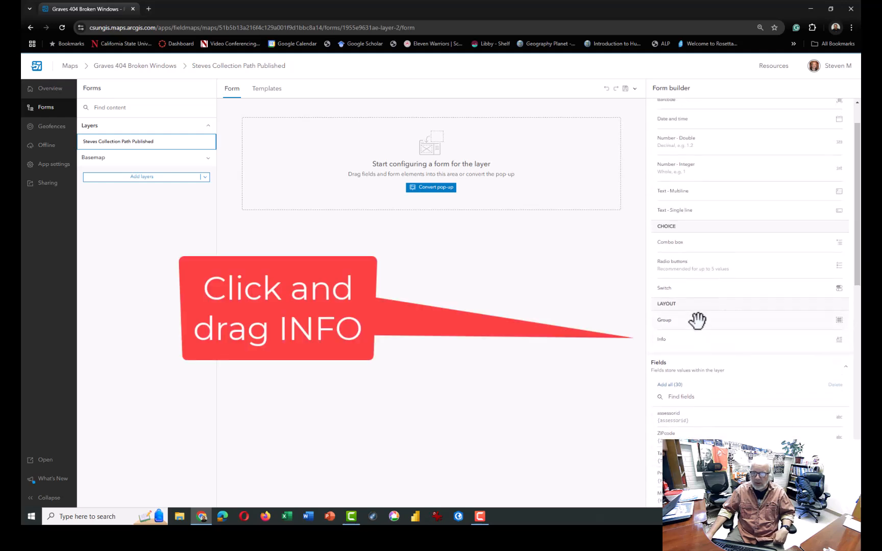
left_click_drag(699, 339, 453, 158)
left_click(677, 180)
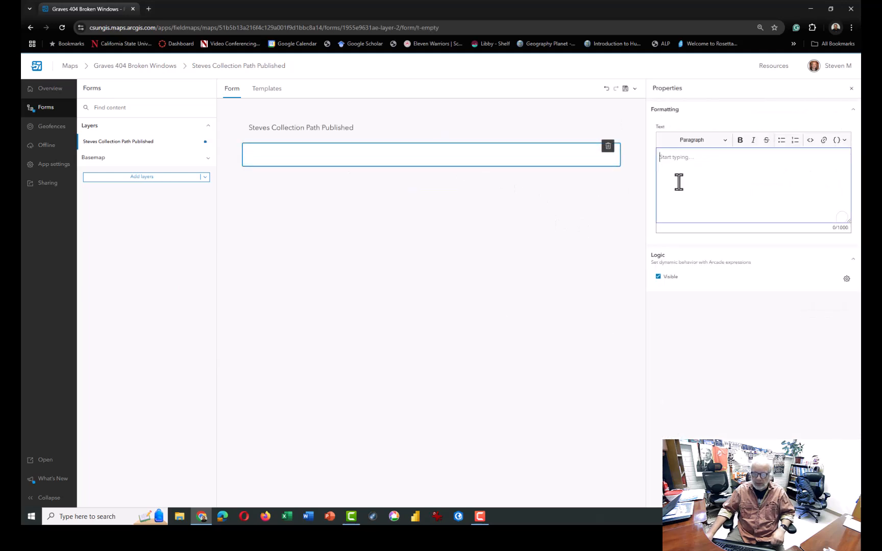
type("Use this form to enter data observed on Field Trip 2.  Answer questions regarding the level of fear and disorder for each property you include in the sample.")
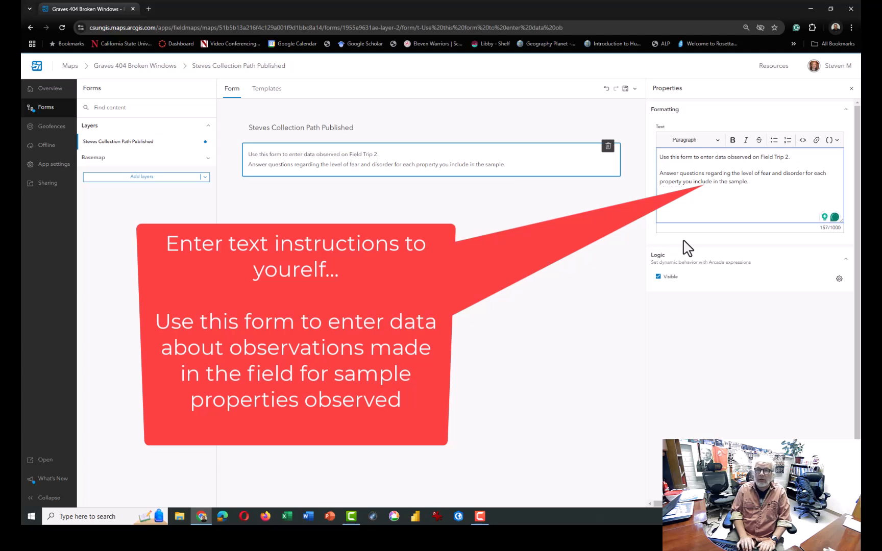
key("Return")
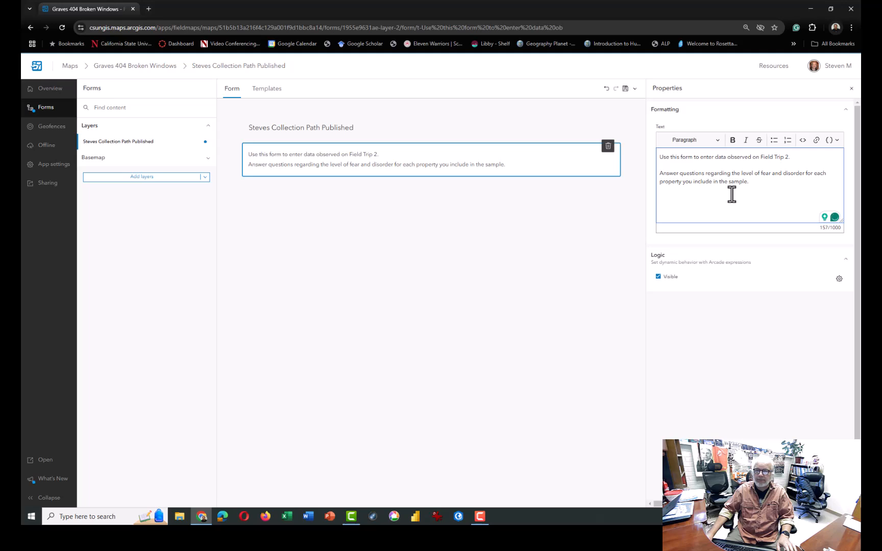
left_click(511, 245)
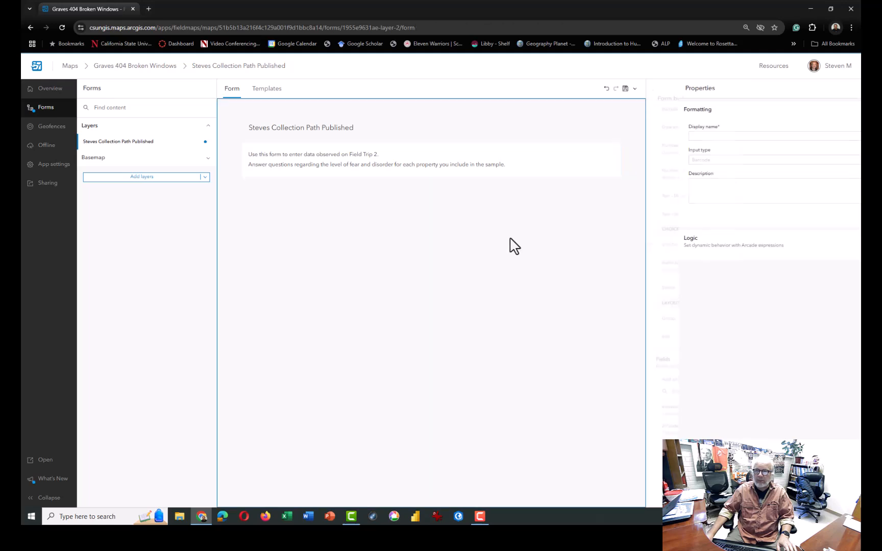
Add the RANDOM, STRATIFIED, SYSTEMATIC, Disorder and Fear fields to the form in that order, below the instructions
scroll(761, 237, "down", 2)
scroll(760, 238, "down", 2)
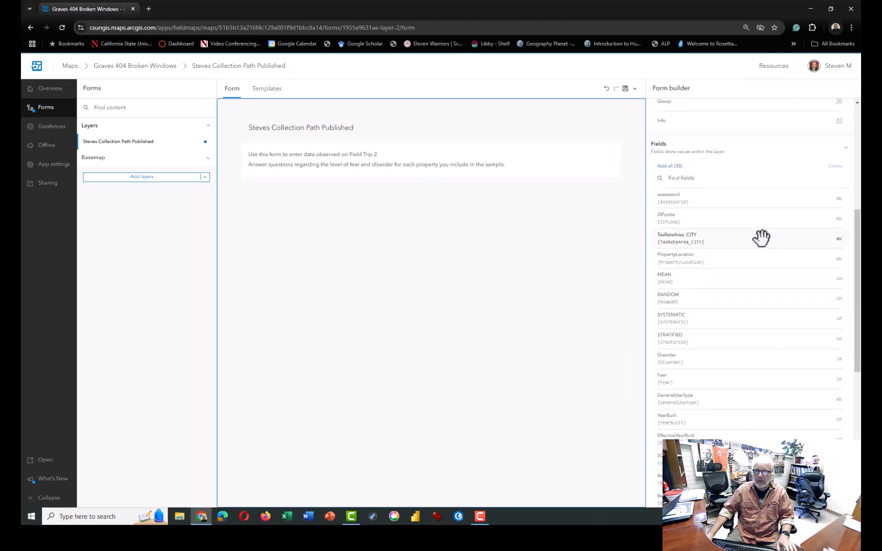
scroll(760, 240, "down", 1)
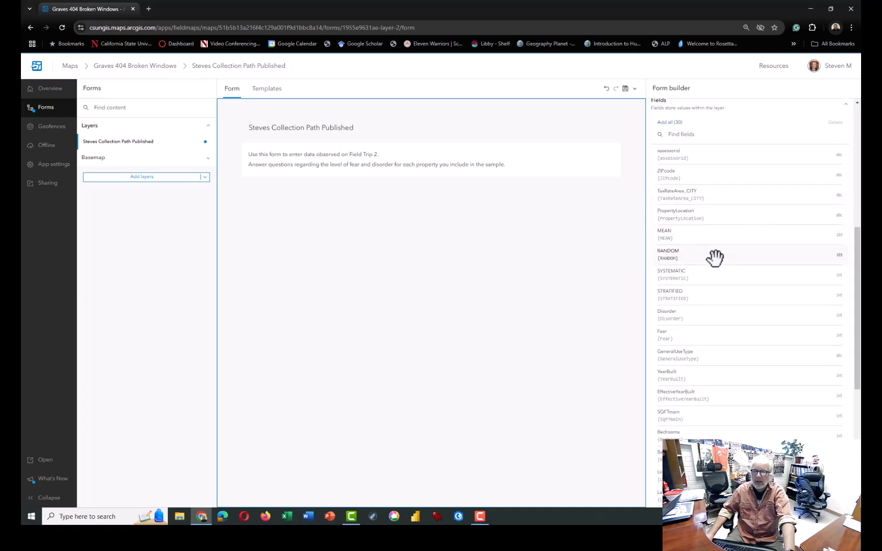
left_click_drag(715, 258, 417, 239)
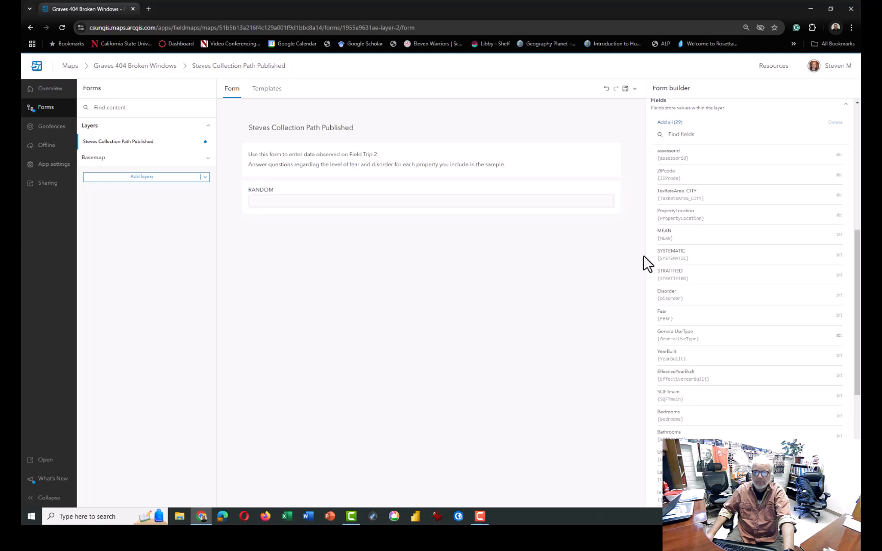
left_click_drag(721, 266, 422, 245)
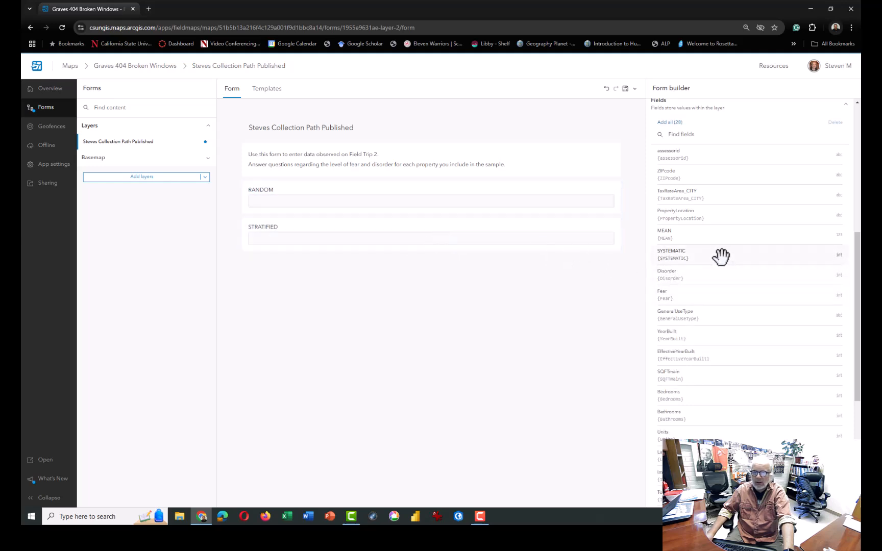
left_click_drag(721, 254, 446, 258)
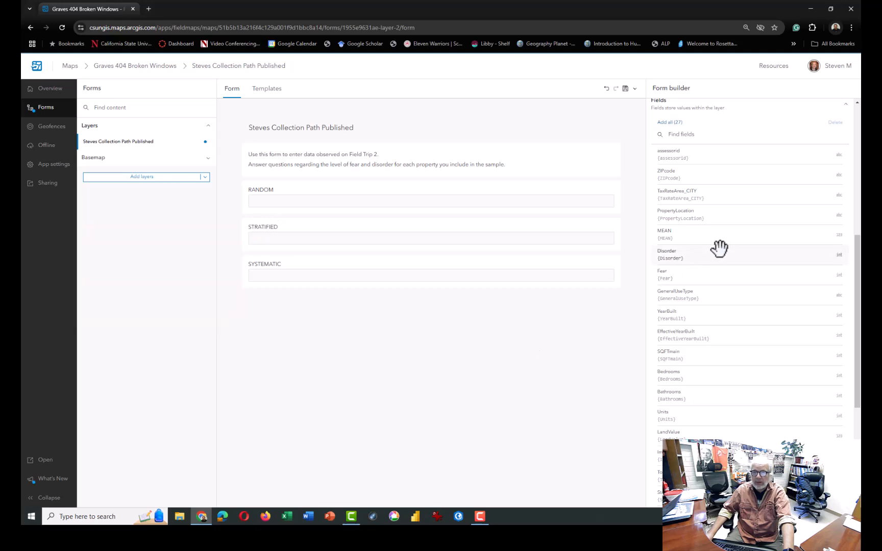
left_click_drag(720, 250, 377, 310)
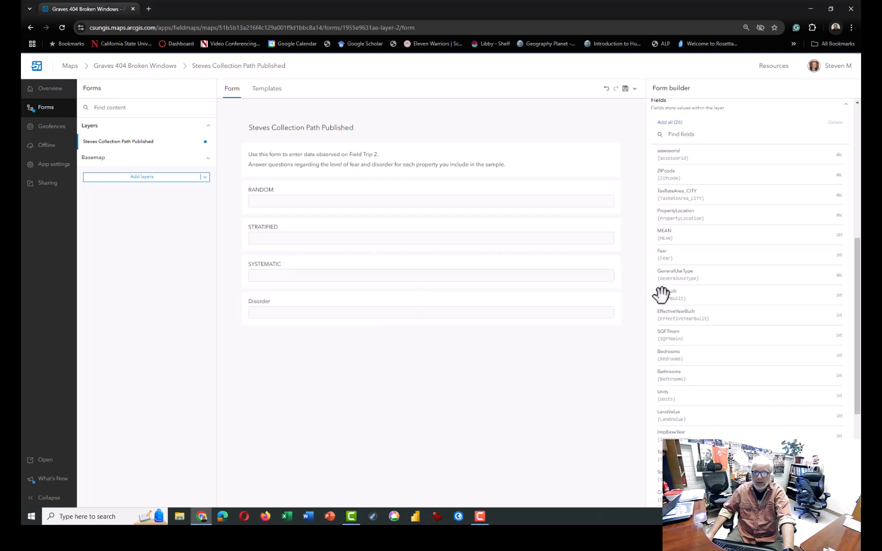
left_click_drag(721, 256, 435, 354)
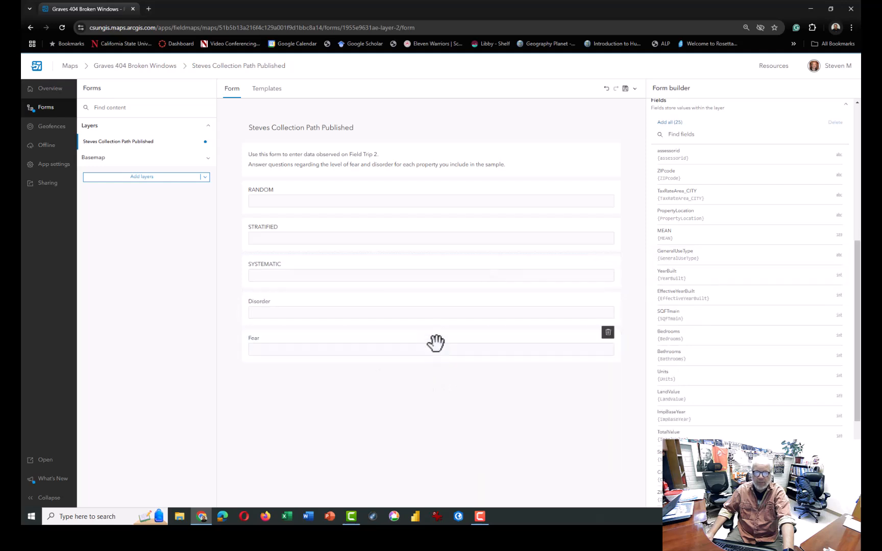
Give the Disorder field the description "Enter the level of disorder. 1 is very tidy. 5 is a mess." and accept its range of 1 to 5
left_click(427, 306)
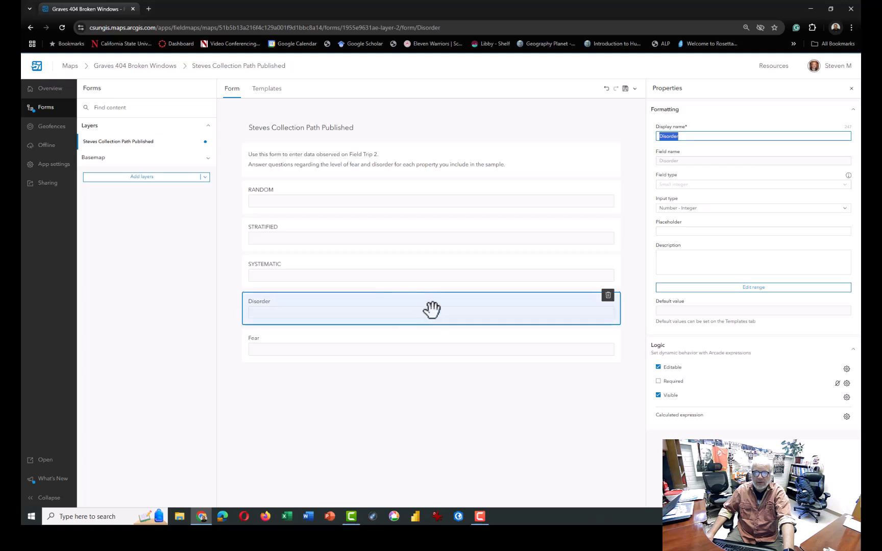
left_click(687, 258)
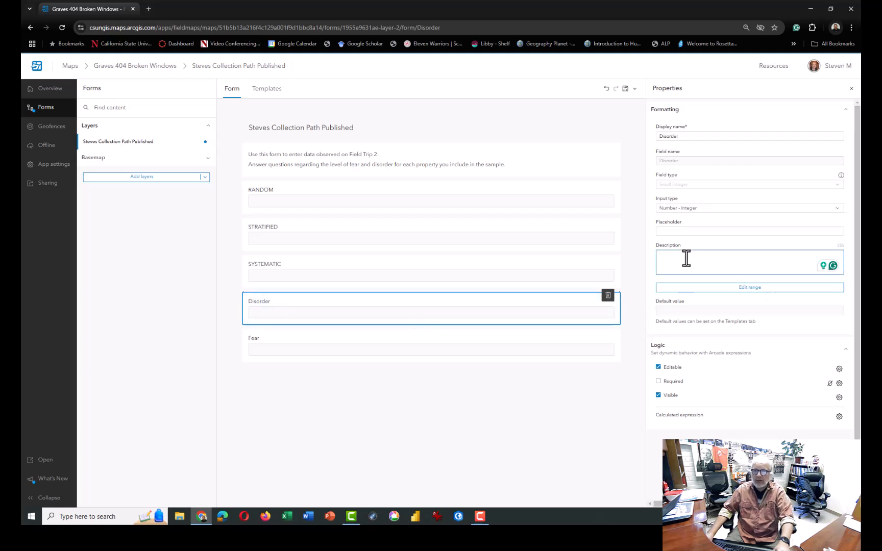
type("Enter level of disorder.  1 is")
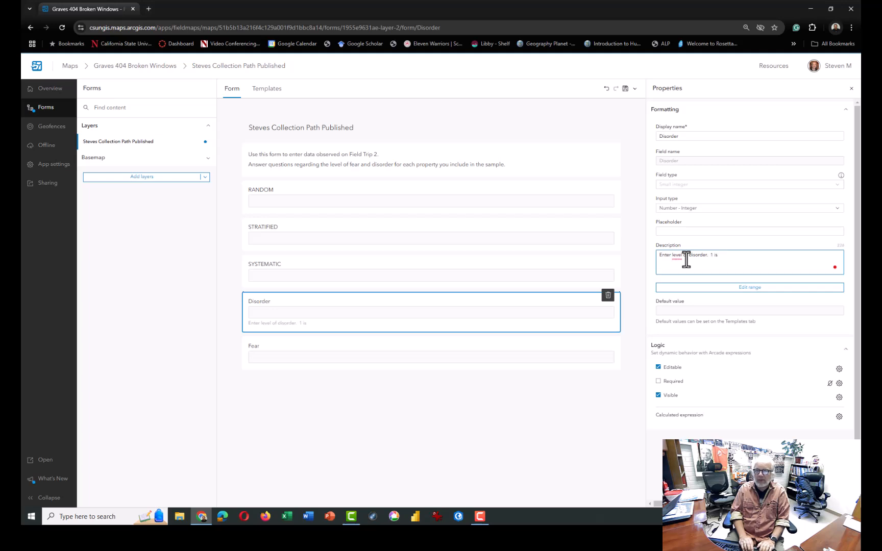
type("very tidy.  5 is a")
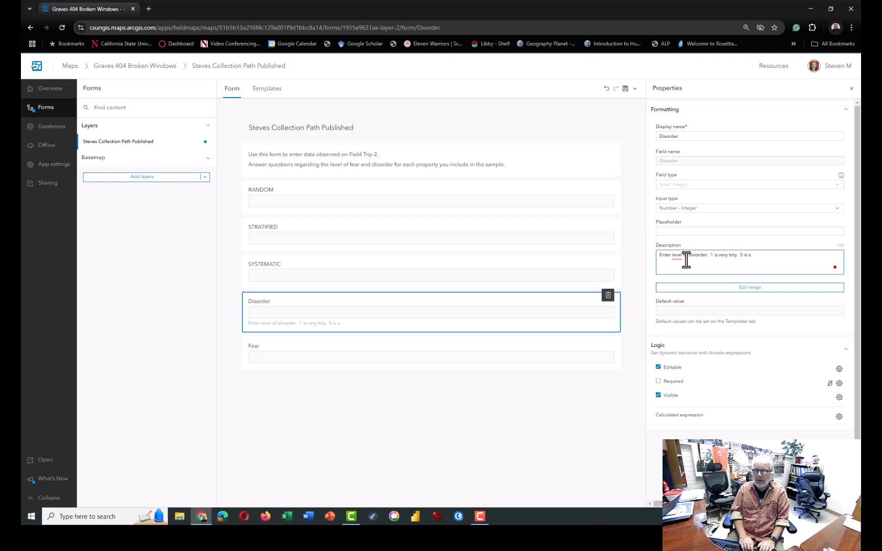
type("mess.")
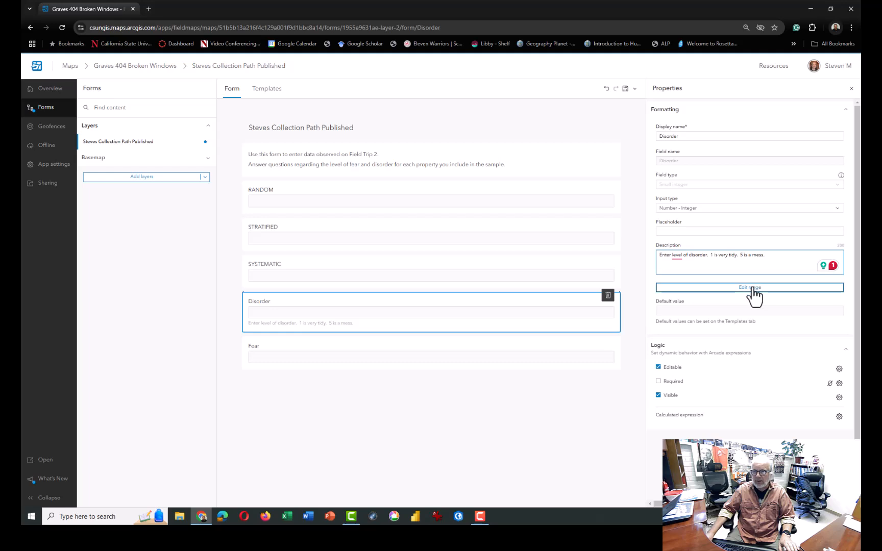
left_click(675, 255)
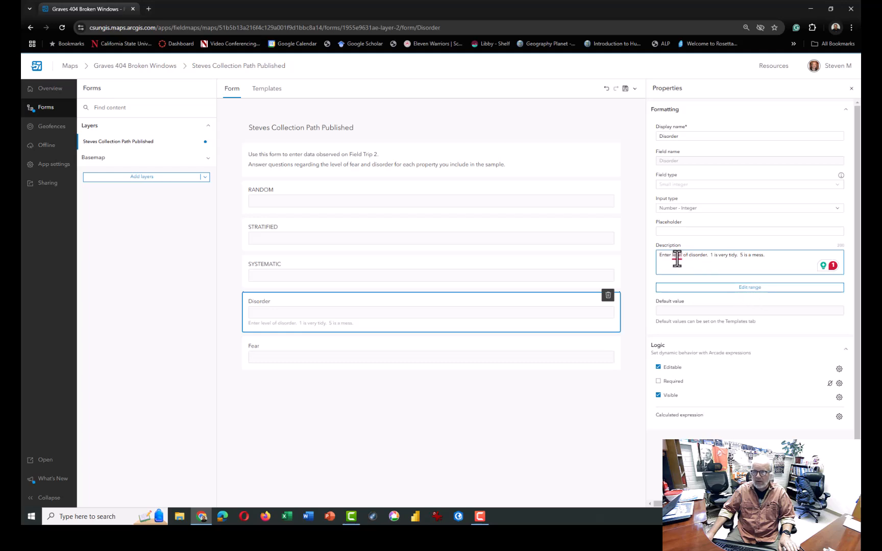
left_click(681, 283)
left_click(747, 287)
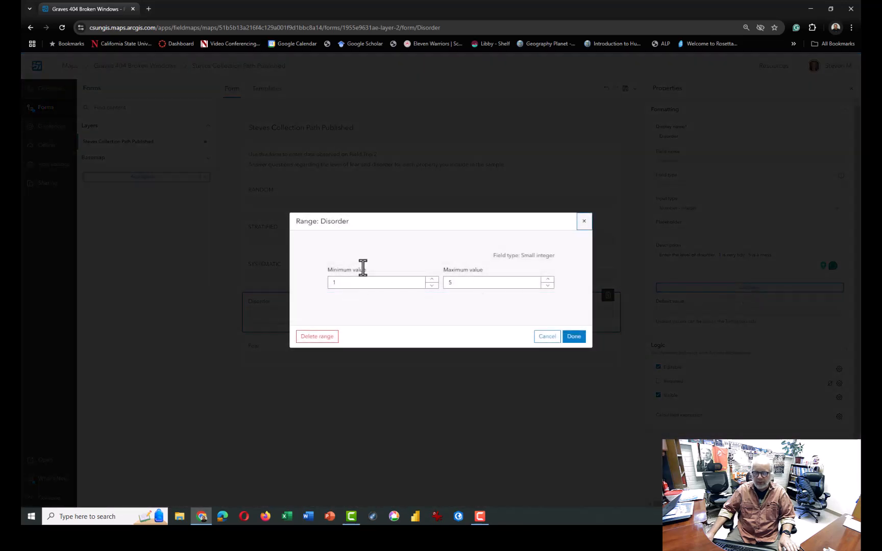
left_click(574, 337)
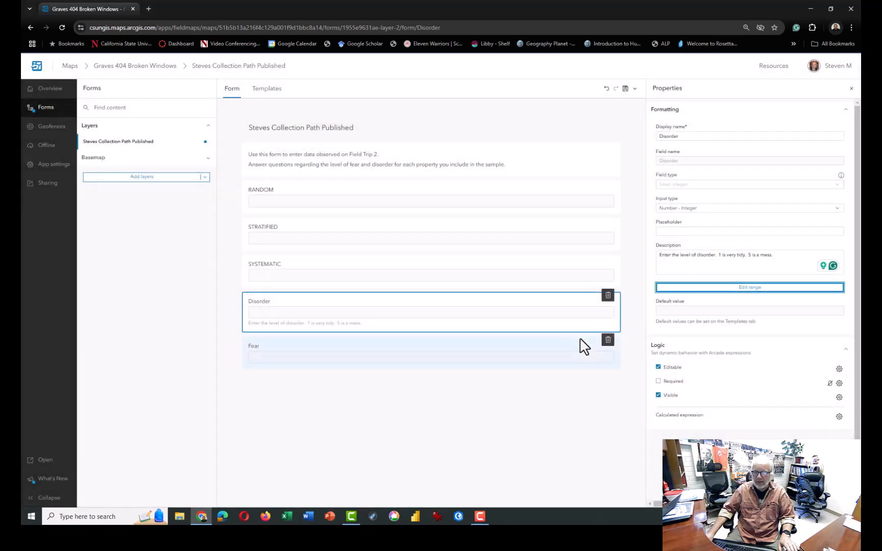
Describe the Fear field as the level evidenced by the property's security apparatus, with 1 = zero fear and 5 a great deal of fear
left_click(474, 356)
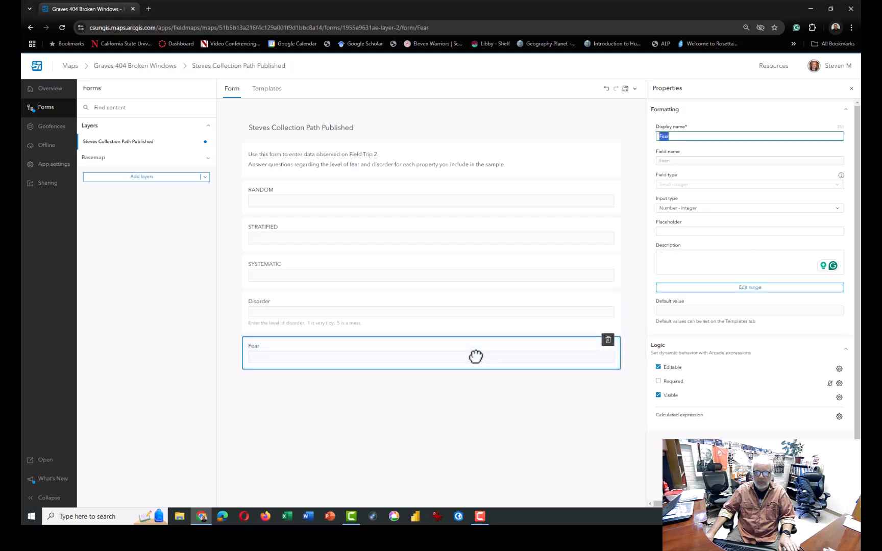
left_click(696, 263)
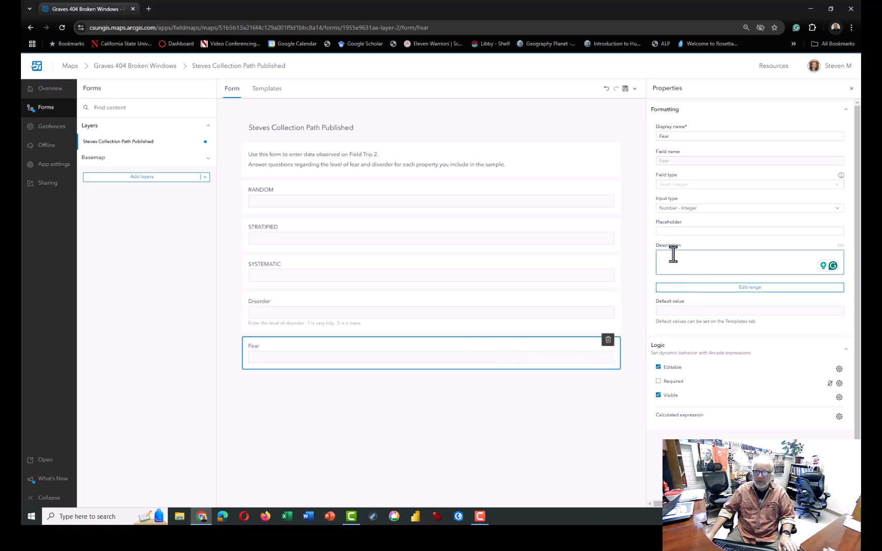
type("Enter the level of")
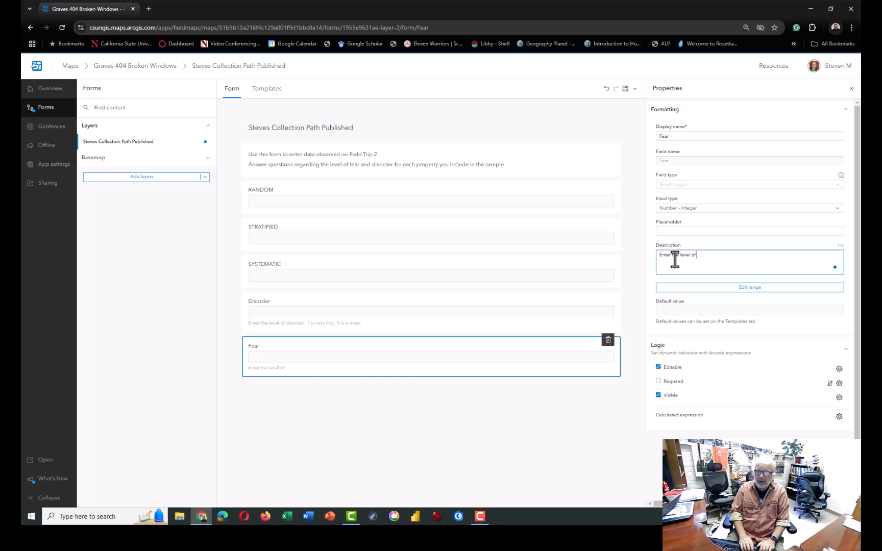
type(" fear as d")
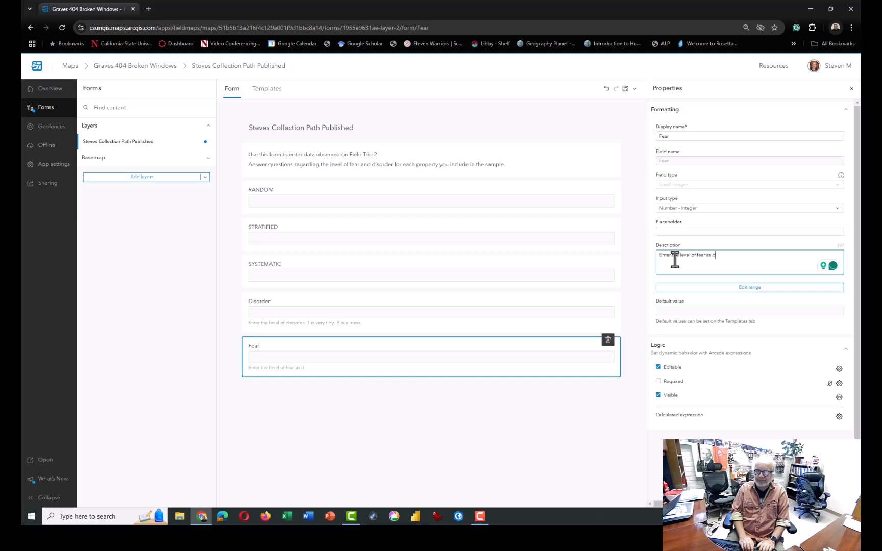
key("BackSpace")
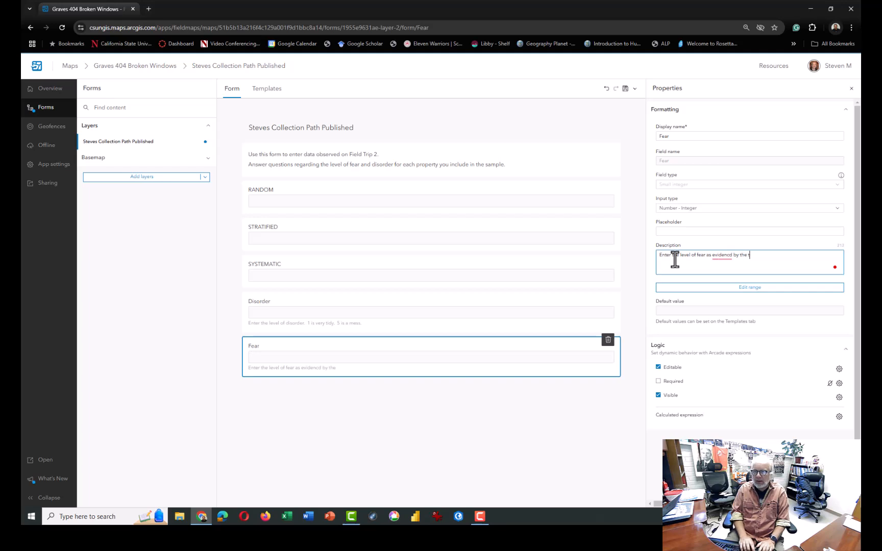
type("e")
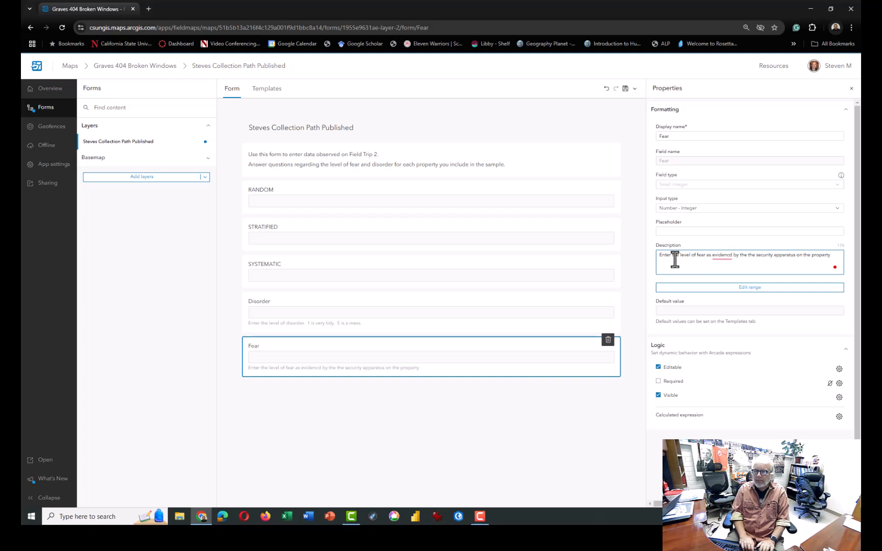
type(".  1 = zero fea")
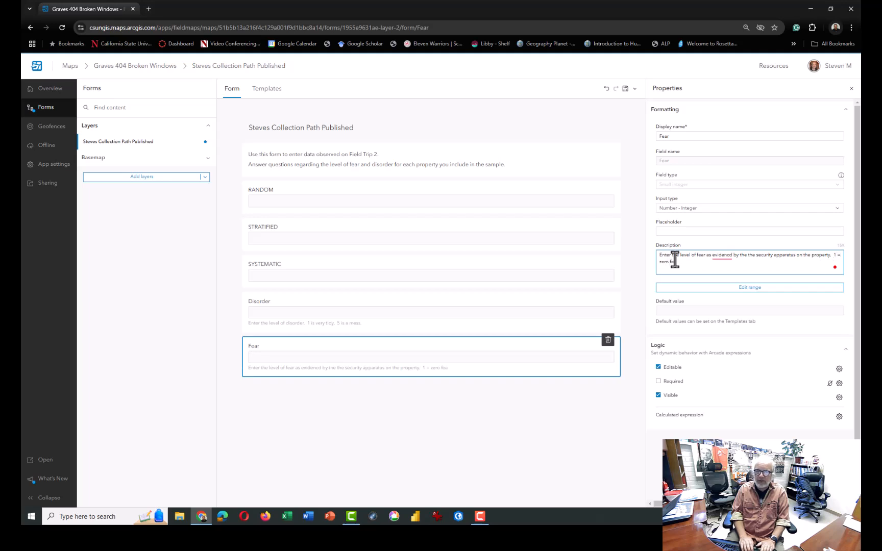
type("5")
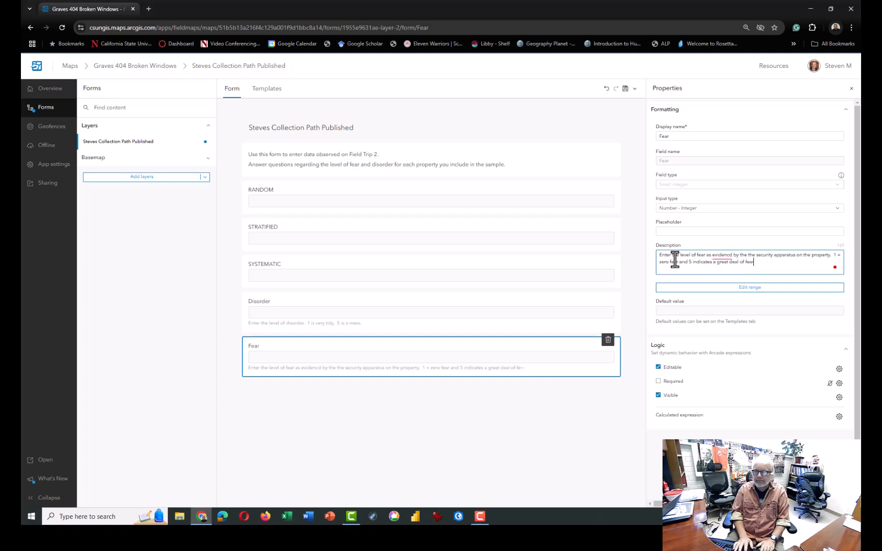
Correct the misspelled "evidenced" and remove the duplicated "the" in the Fear field's description
right_click(717, 255)
left_click(727, 277)
left_click(749, 255)
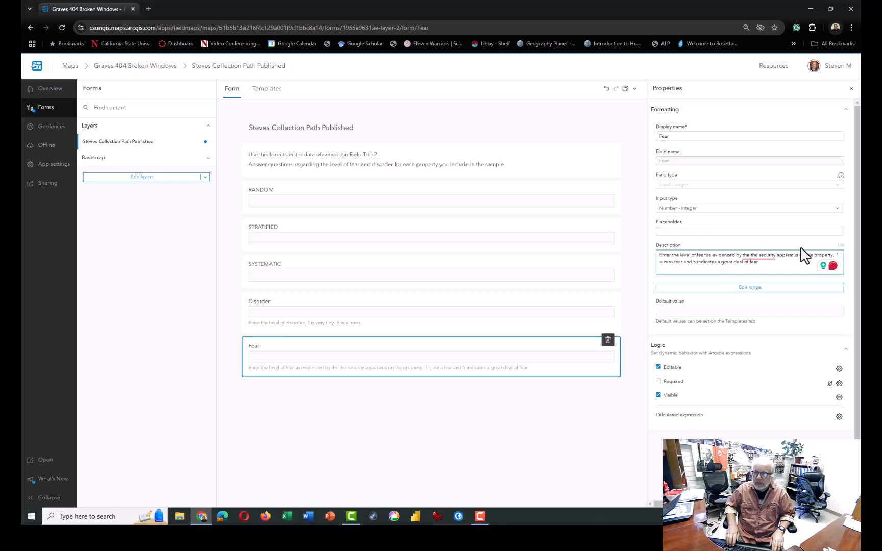
key("ctrl+shift+Right")
key("Delete")
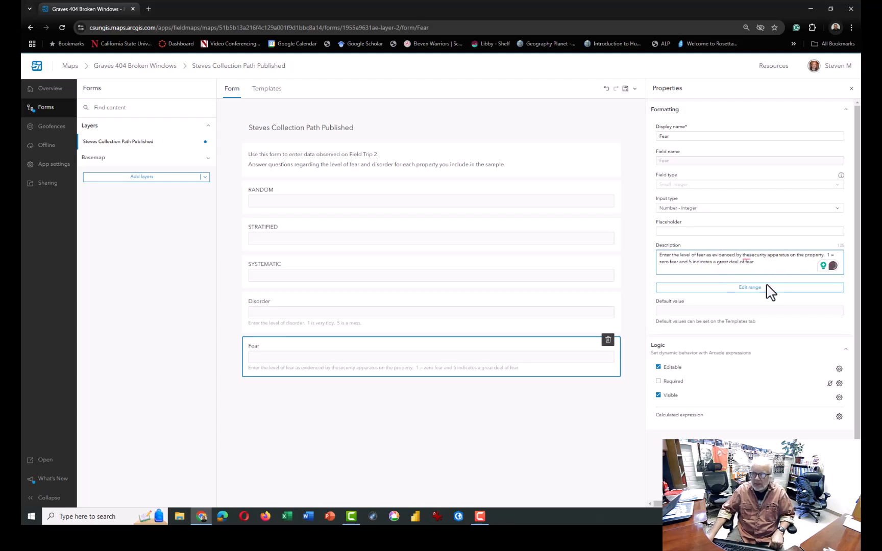
Accept the Fear field's range of 1 to 5 and save the form to the map
left_click(746, 287)
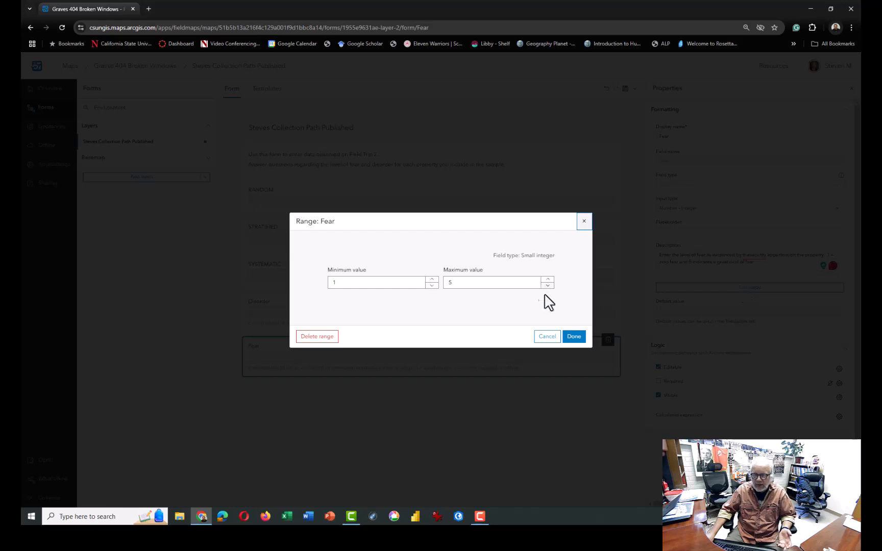
left_click(575, 339)
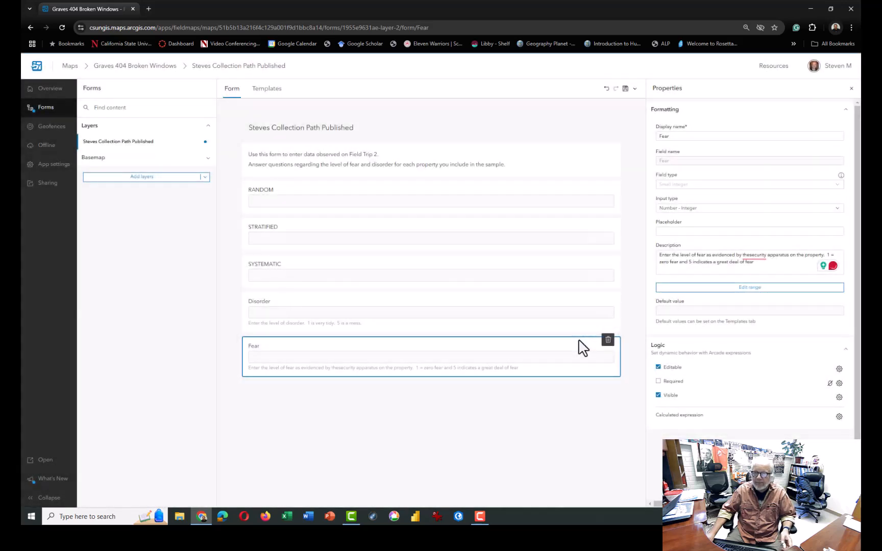
left_click(459, 418)
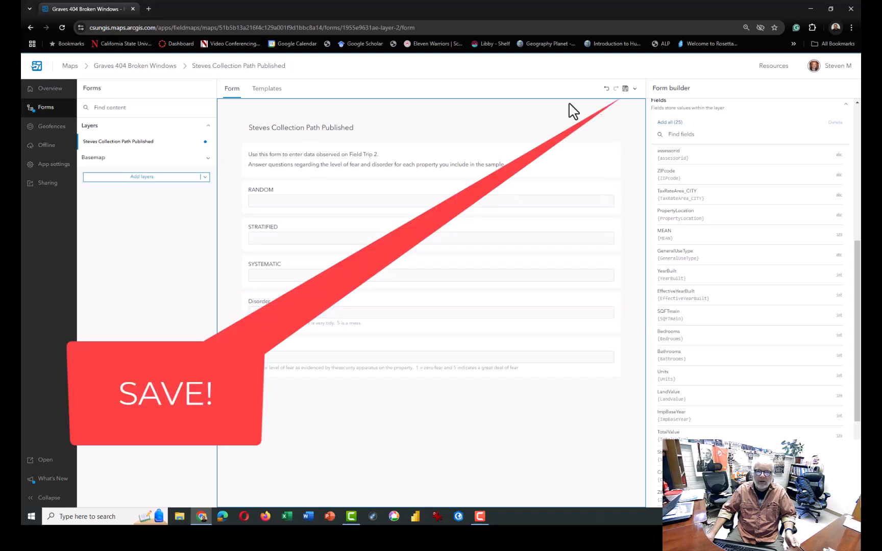
left_click(625, 89)
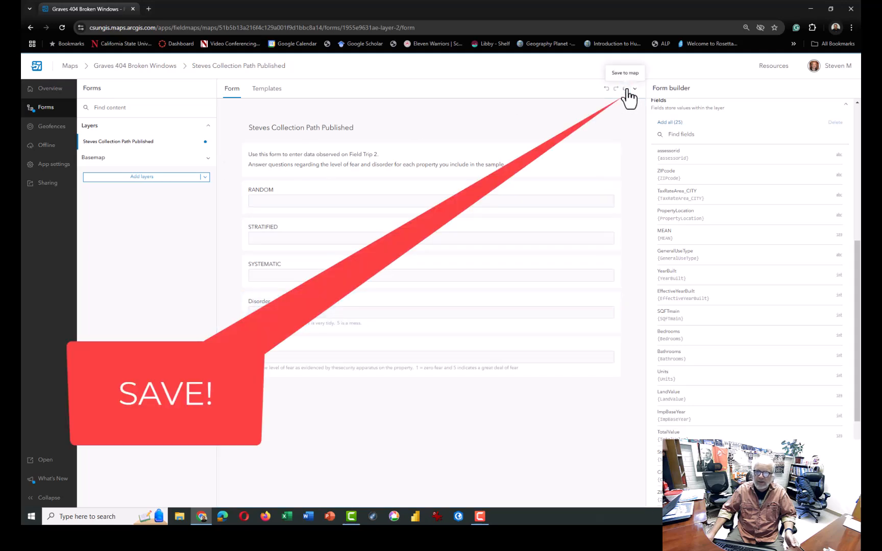